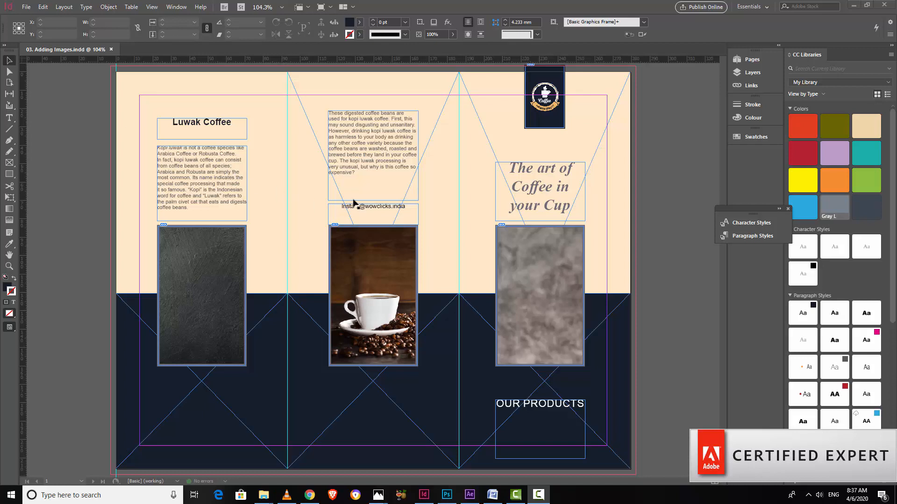
- Move the Instagram text frame up about 5 mm and resize it to about 48.7 × 16.3 mm
{"action": "left_click", "coordinate": [366, 211]}
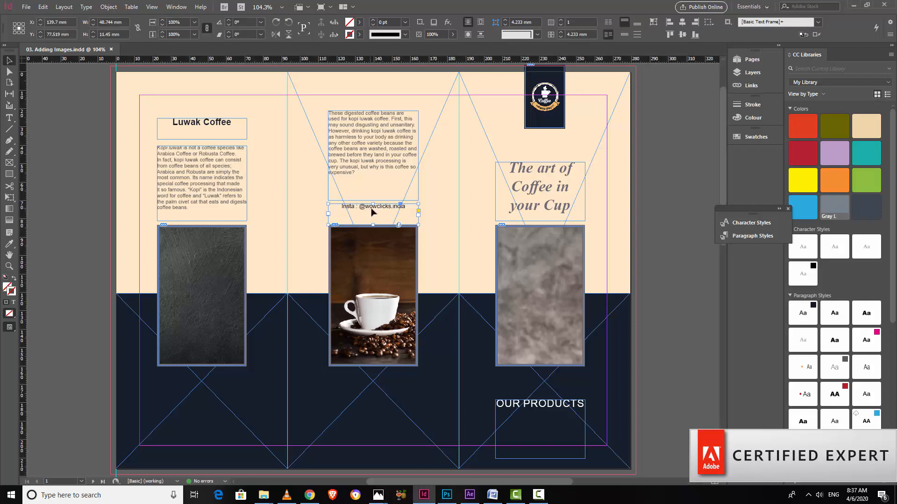
{"action": "mouse_move", "coordinate": [372, 218]}
{"action": "left_mouse_down"}
{"action": "mouse_move", "coordinate": [372, 201]}
{"action": "mouse_move", "coordinate": [372, 210]}
{"action": "left_mouse_up"}
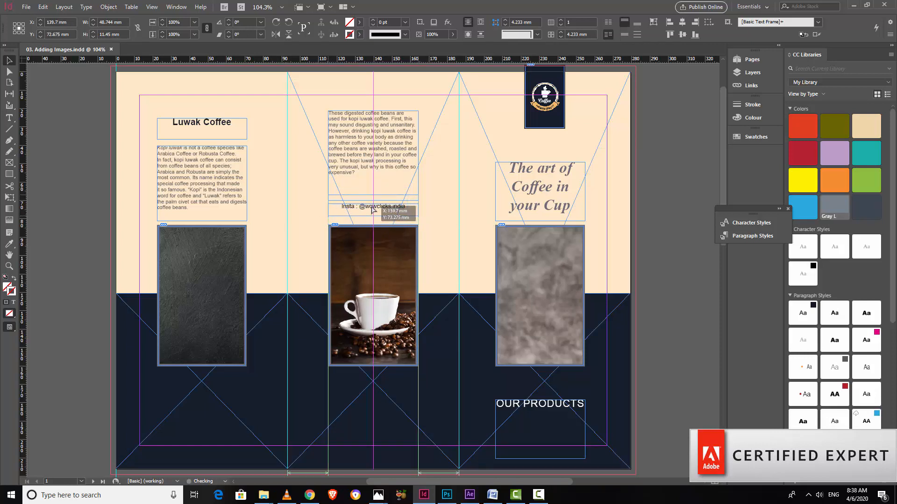
{"action": "left_click_drag", "start_coordinate": [373, 210], "coordinate": [372, 210]}
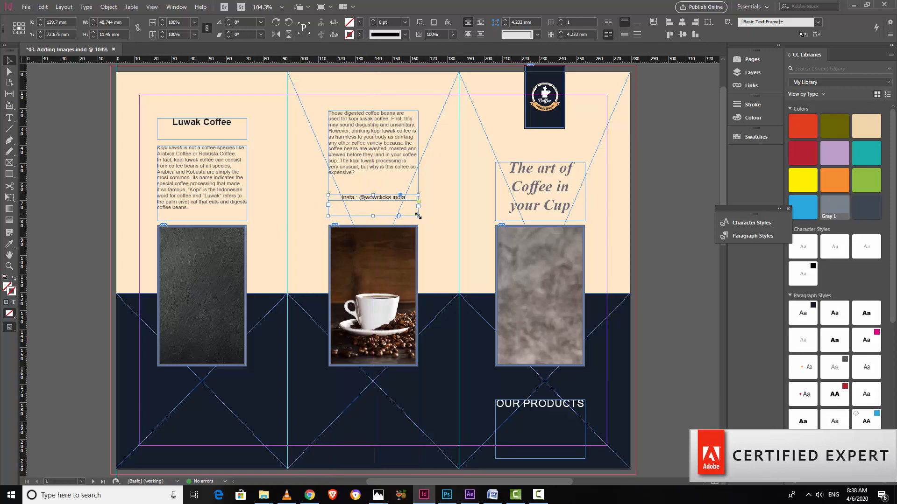
{"action": "left_click_drag", "start_coordinate": [442, 218], "coordinate": [449, 220]}
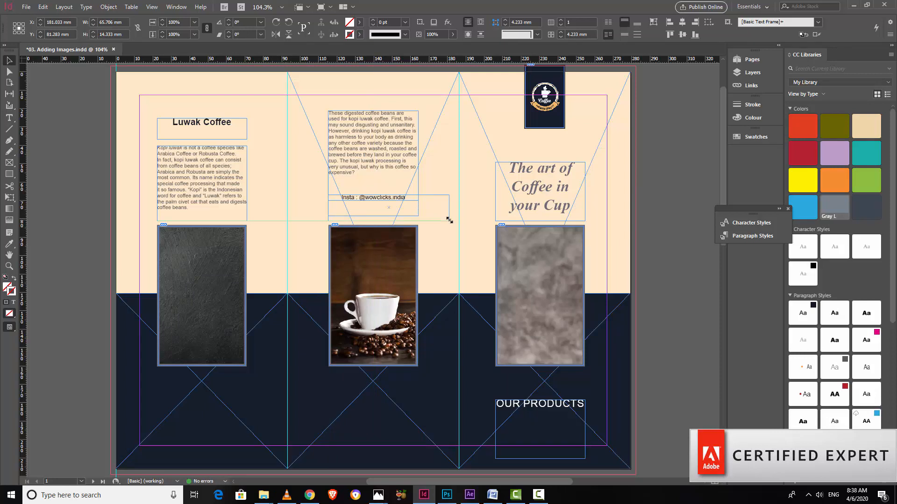
{"action": "left_click_drag", "start_coordinate": [449, 220], "coordinate": [449, 220]}
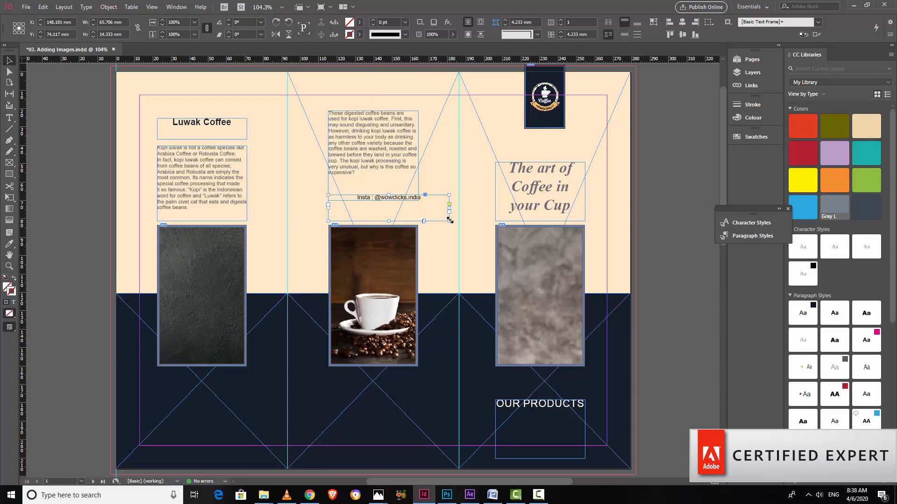
{"action": "left_click_drag", "start_coordinate": [447, 222], "coordinate": [418, 225]}
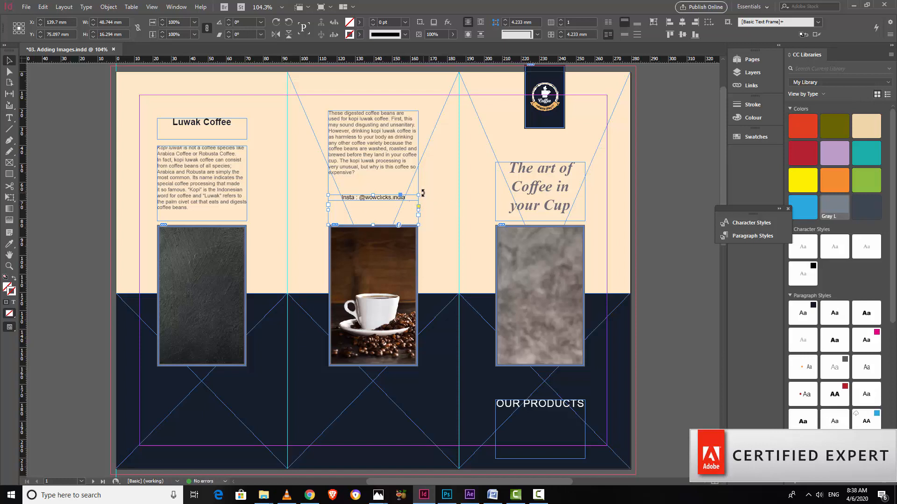
- Rotate the Instagram text frame by 15° and delete it from the brochure page
{"action": "mouse_move", "coordinate": [422, 193]}
{"action": "left_mouse_down"}
{"action": "mouse_move", "coordinate": [423, 219]}
{"action": "mouse_move", "coordinate": [426, 180]}
{"action": "left_mouse_up"}
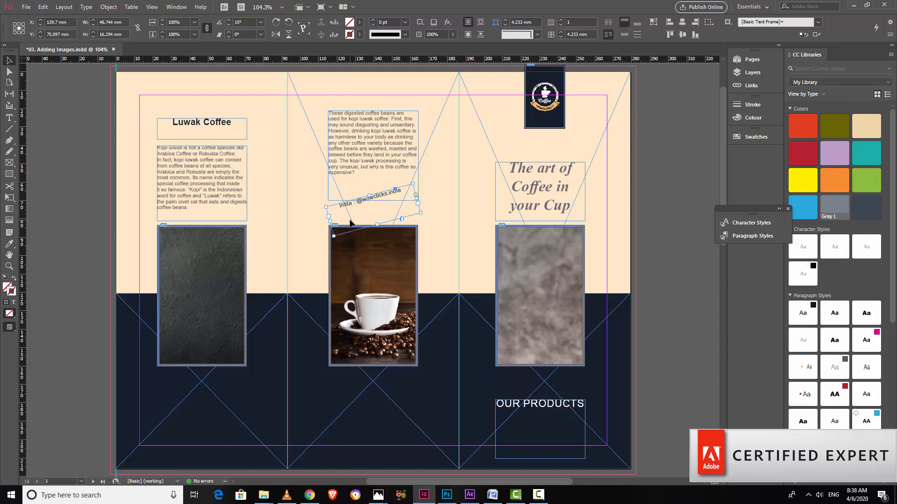
{"action": "key", "text": "Delete"}
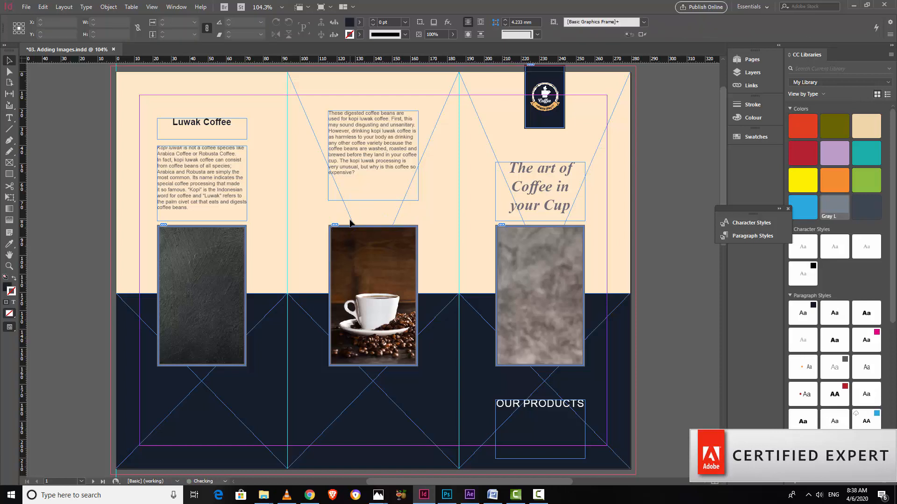
- Show the text threads for the Luwak Coffee body text frame and deselect it
{"action": "left_click", "coordinate": [228, 209]}
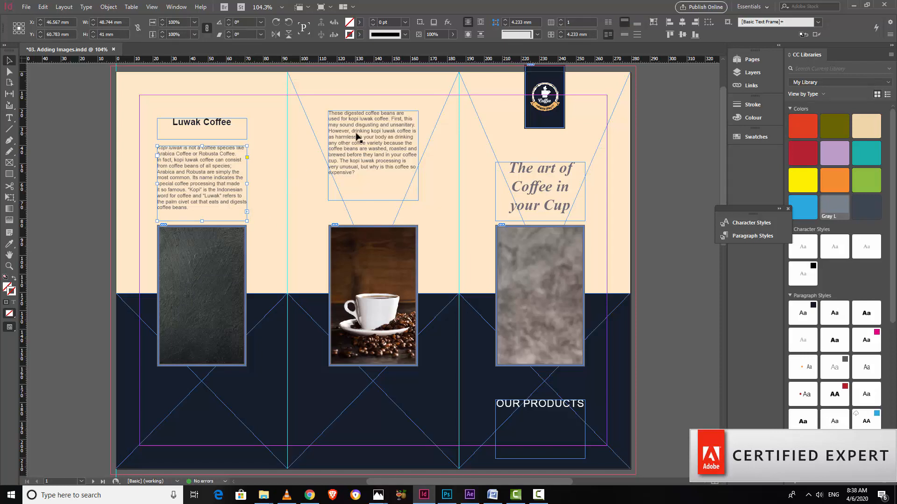
{"action": "left_click", "coordinate": [152, 6]}
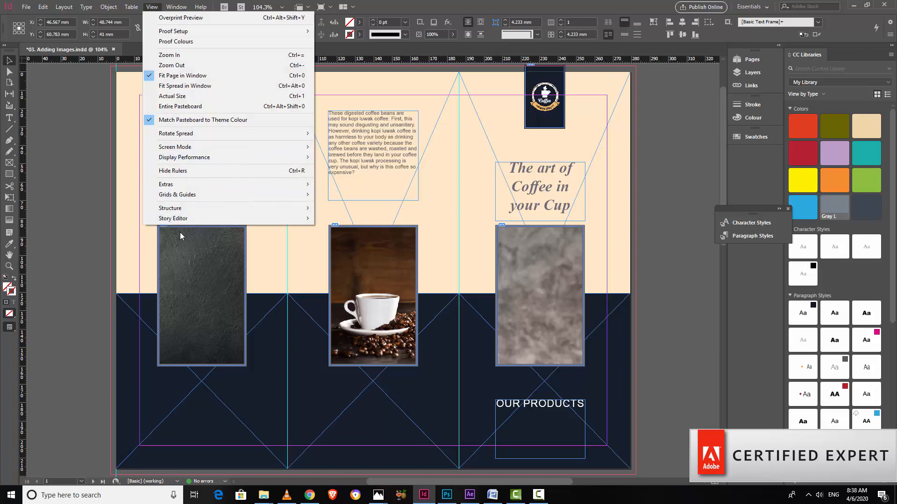
{"action": "mouse_move", "coordinate": [243, 186]}
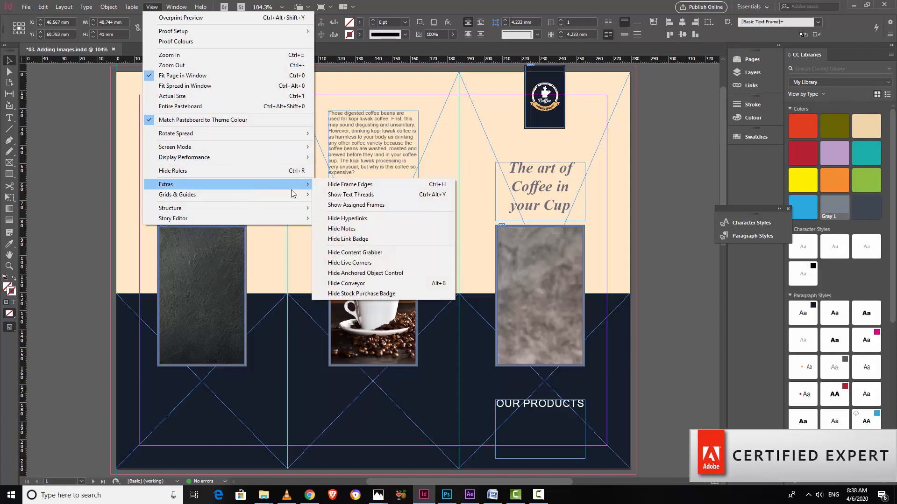
{"action": "left_click", "coordinate": [391, 196]}
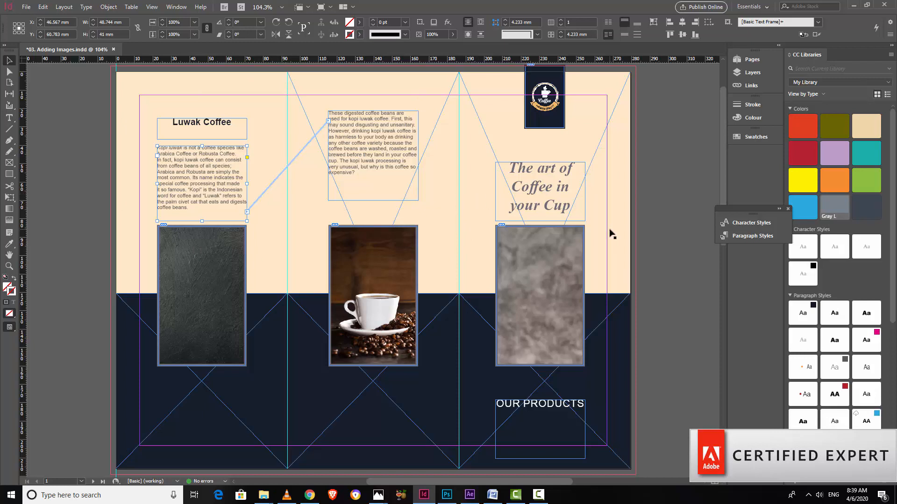
{"action": "left_click", "coordinate": [675, 236]}
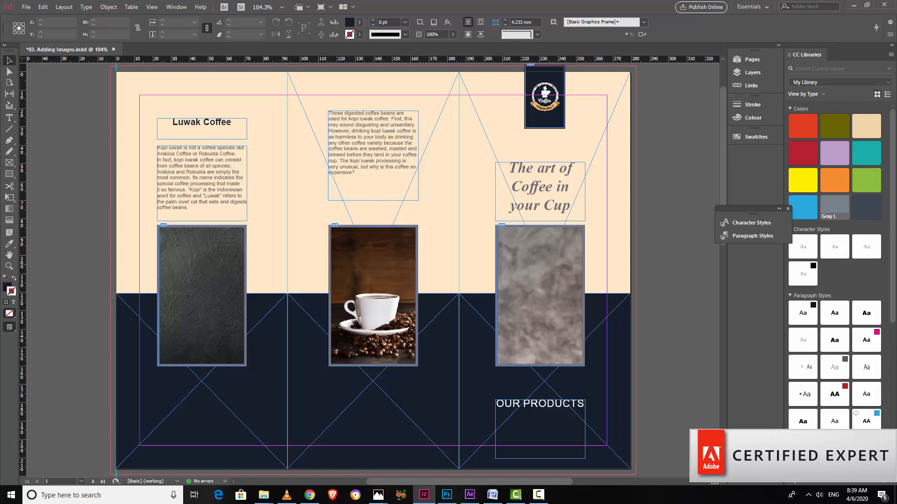
{"action": "left_click", "coordinate": [204, 262]}
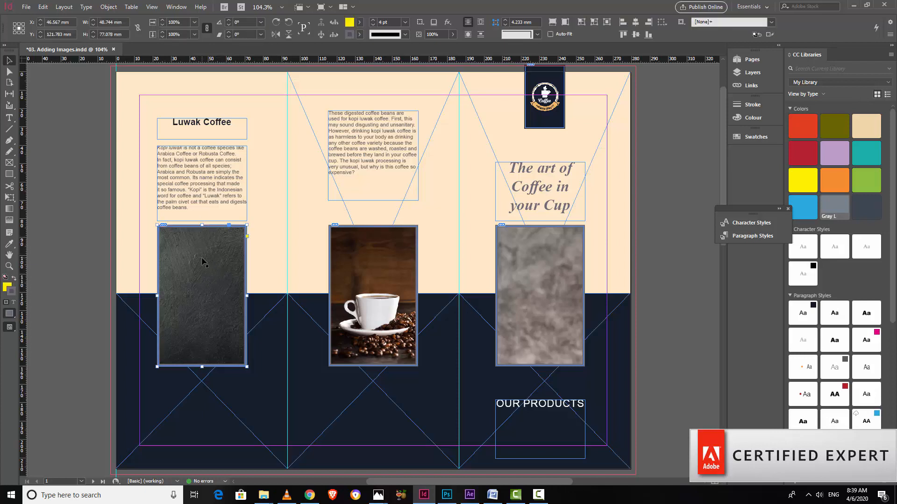
{"action": "left_click_drag", "start_coordinate": [202, 265], "coordinate": [185, 271]}
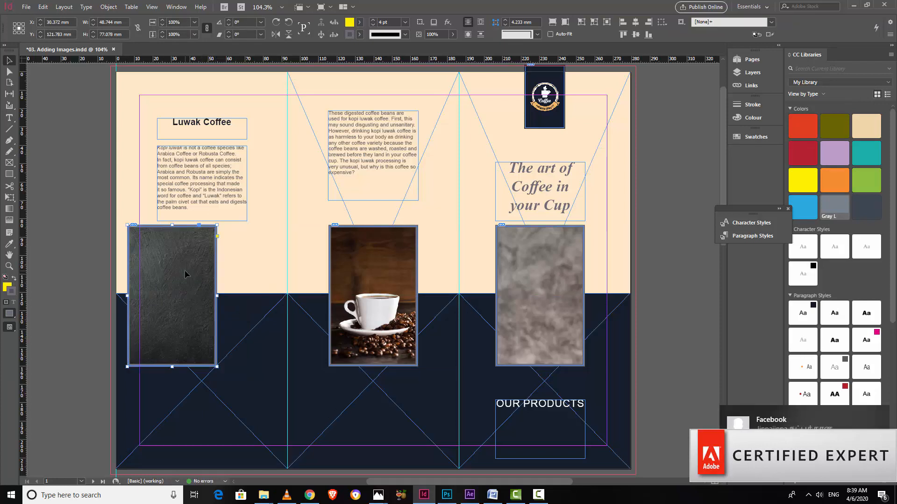
{"action": "key", "text": "ctrl+z"}
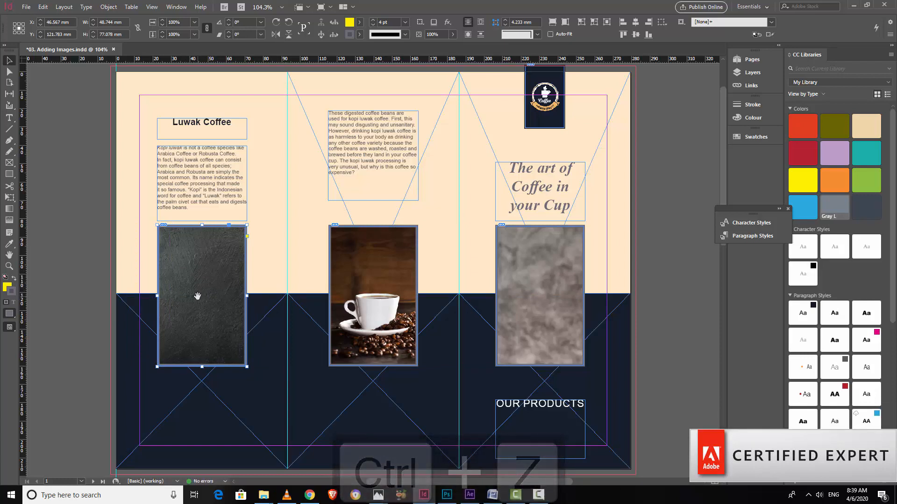
- Shift the picture inside the frame below the Luwak Coffee text to about X 3 mm, Y 38.3 mm, keeping the frame in place
{"action": "left_click_drag", "start_coordinate": [197, 296], "coordinate": [141, 301]}
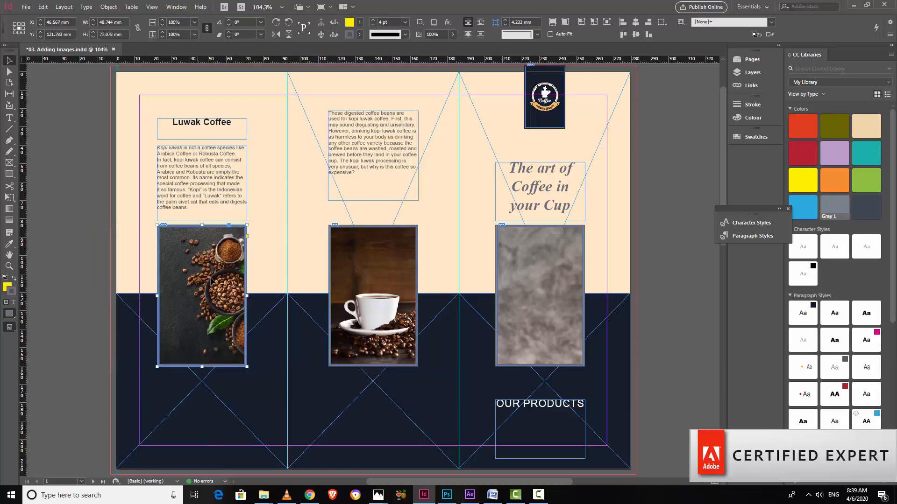
{"action": "double_click", "coordinate": [222, 241]}
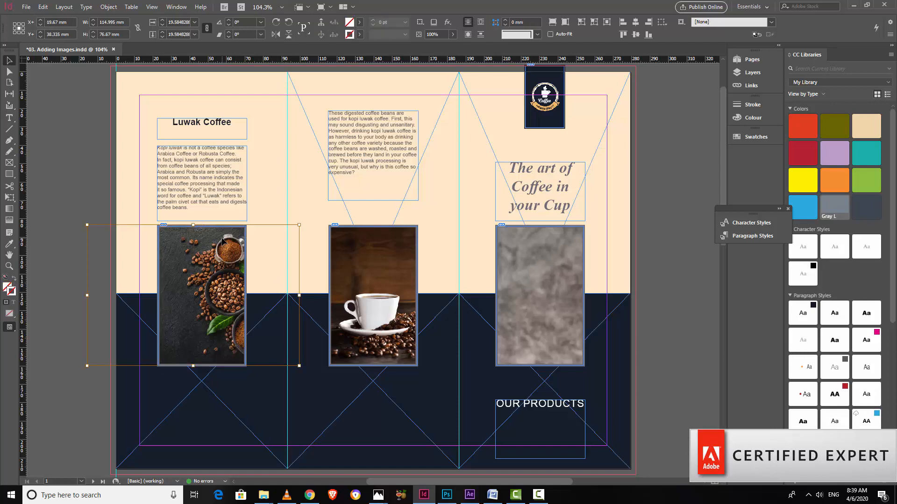
{"action": "mouse_move", "coordinate": [215, 314]}
{"action": "left_mouse_down"}
{"action": "mouse_move", "coordinate": [187, 318]}
{"action": "mouse_move", "coordinate": [201, 306]}
{"action": "left_mouse_up"}
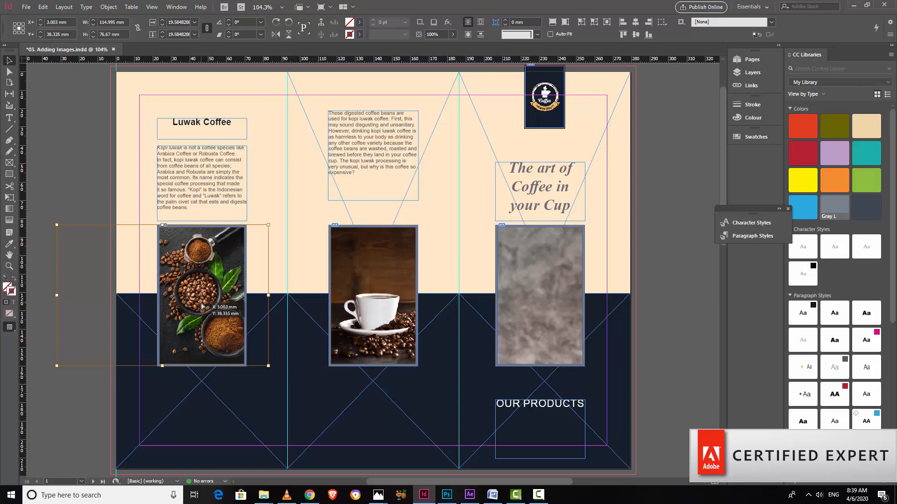
{"action": "key", "text": "Escape"}
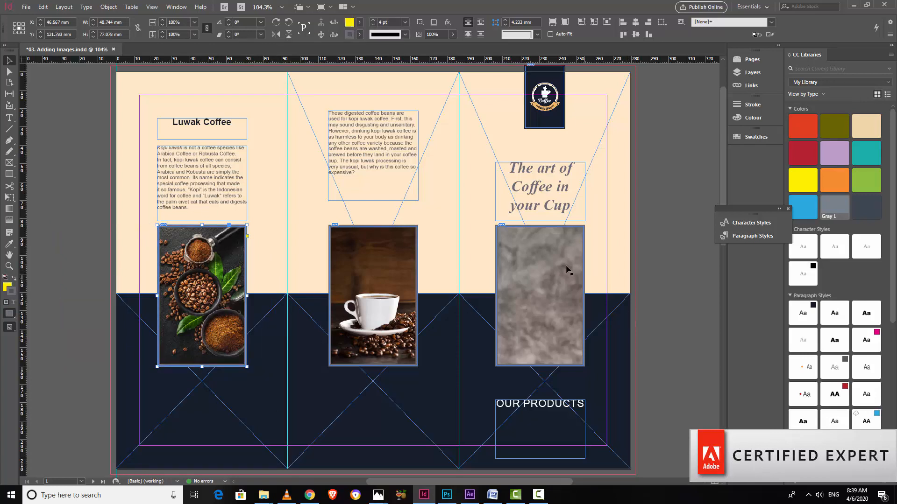
- Fill the image frame below "The art of Coffee in your Cup" proportionally with its picture
{"action": "left_click", "coordinate": [563, 307]}
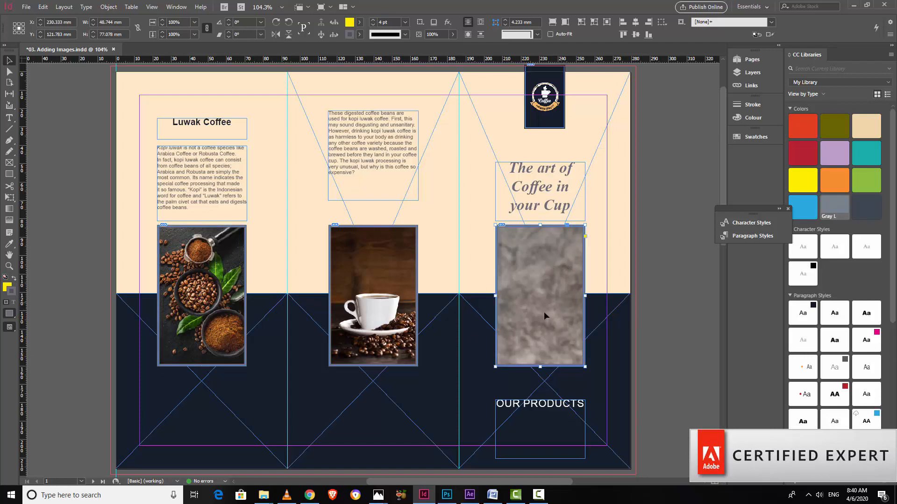
{"action": "double_click", "coordinate": [563, 256]}
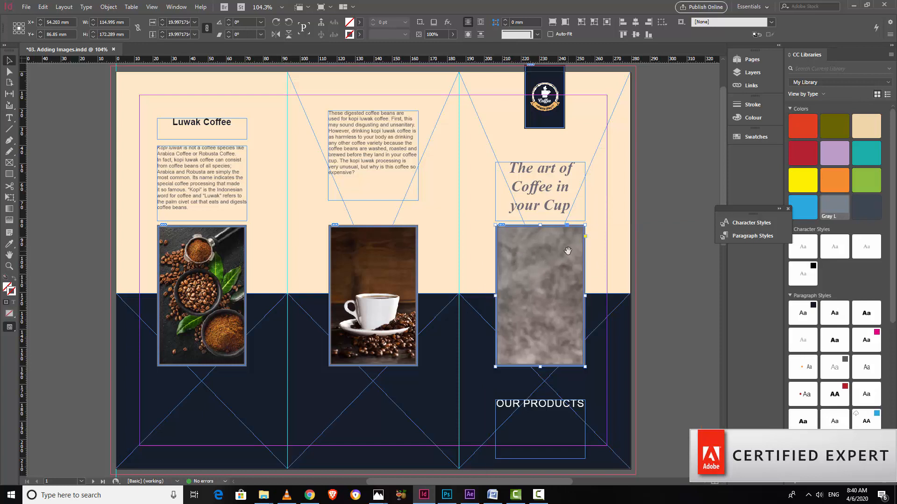
{"action": "key", "text": "Escape"}
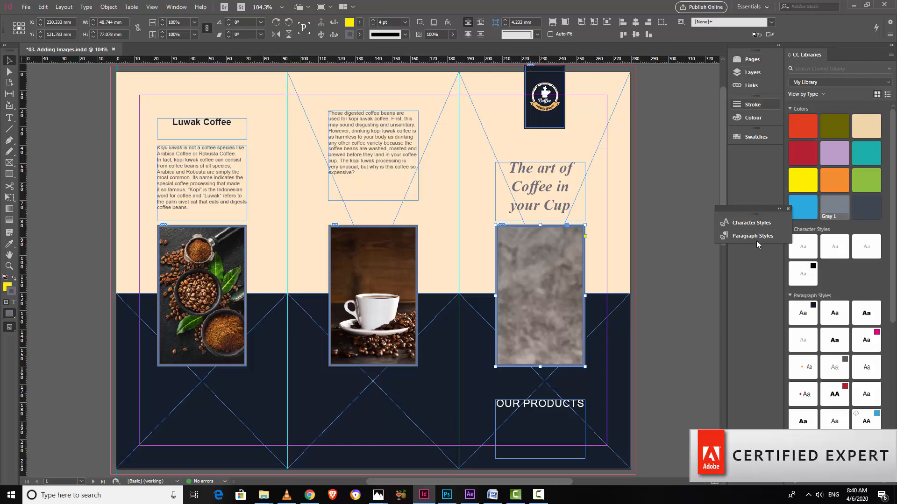
{"action": "left_click", "coordinate": [553, 23]}
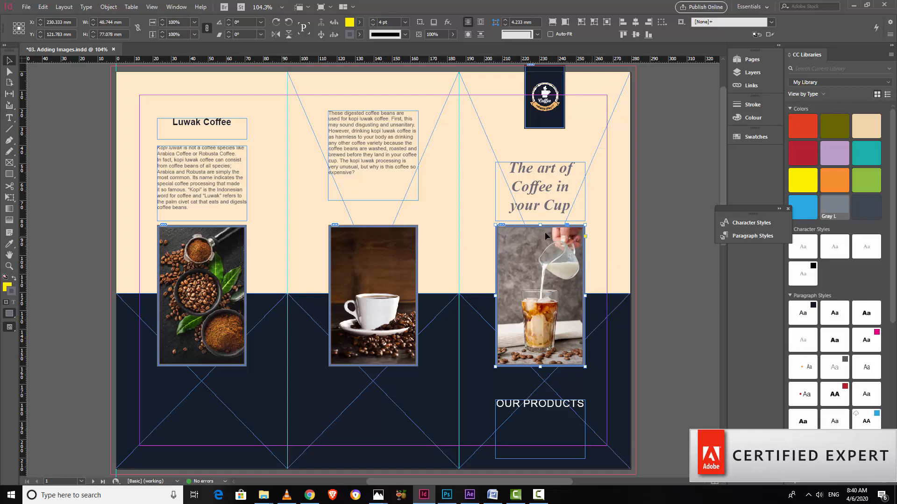
- Try the other fitting options on the milk-pouring picture, including fitting the frame to its content, and undo the frame fitting
{"action": "left_click", "coordinate": [563, 23]}
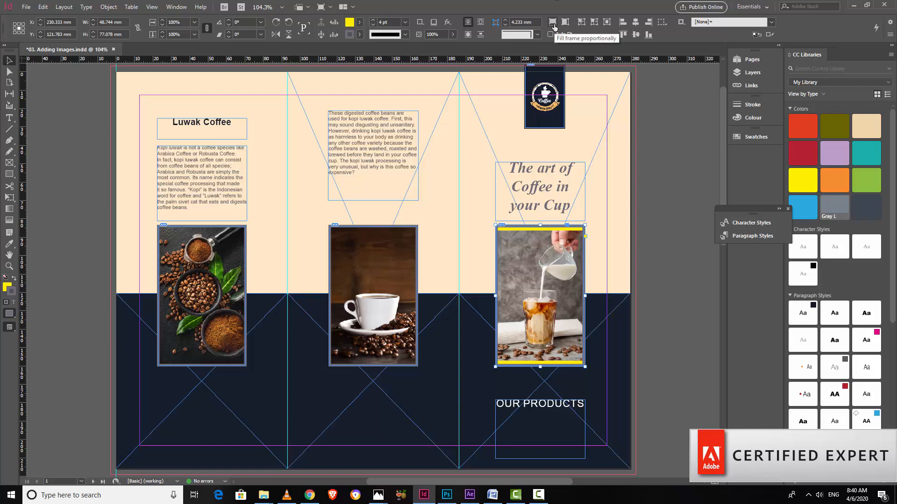
{"action": "left_click", "coordinate": [582, 24]}
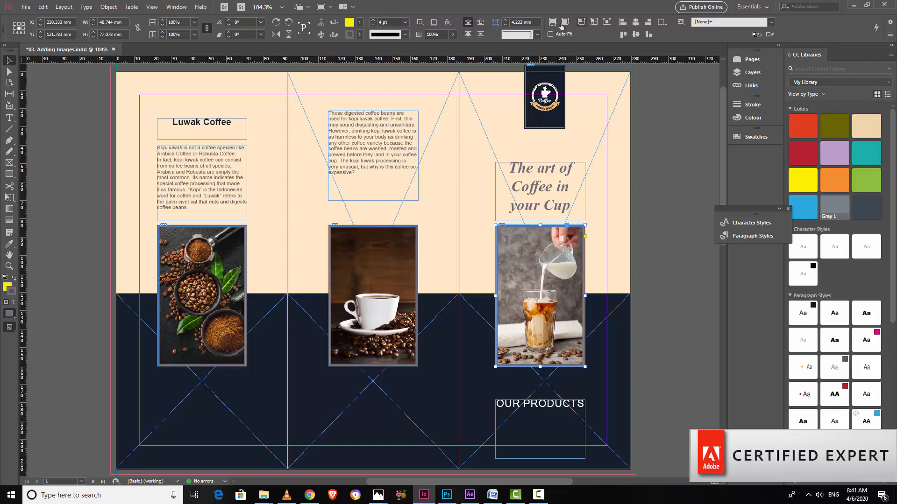
{"action": "left_click", "coordinate": [594, 24]}
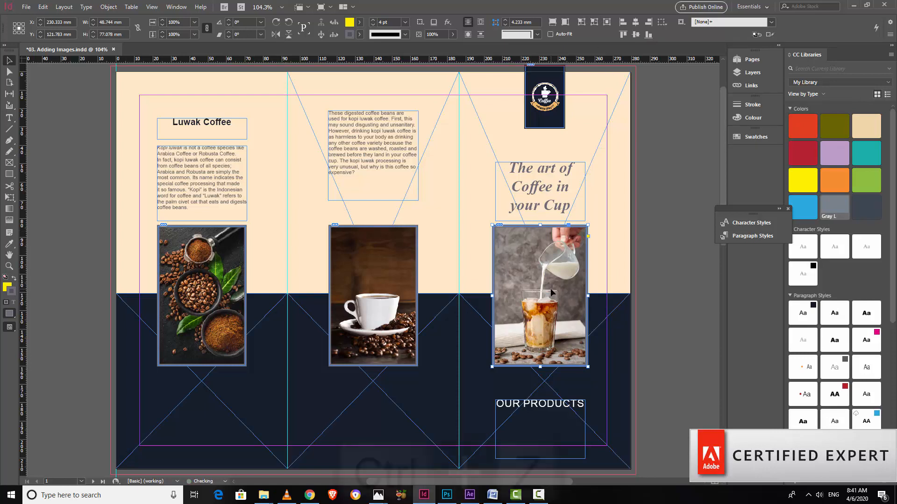
{"action": "key", "text": "ctrl+z"}
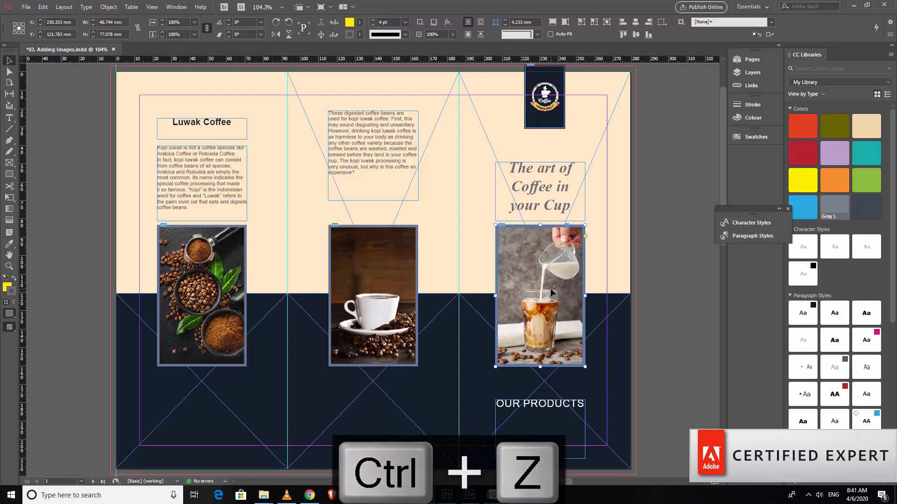
- Place coffee-spoons-black-background_23-2148238821.jpg in the yellow frame on page 2 and fill the frame proportionally
{"action": "scroll", "coordinate": [612, 257], "scroll_direction": "down", "scroll_amount": 2}
{"action": "scroll", "coordinate": [612, 259], "scroll_direction": "down", "scroll_amount": 15}
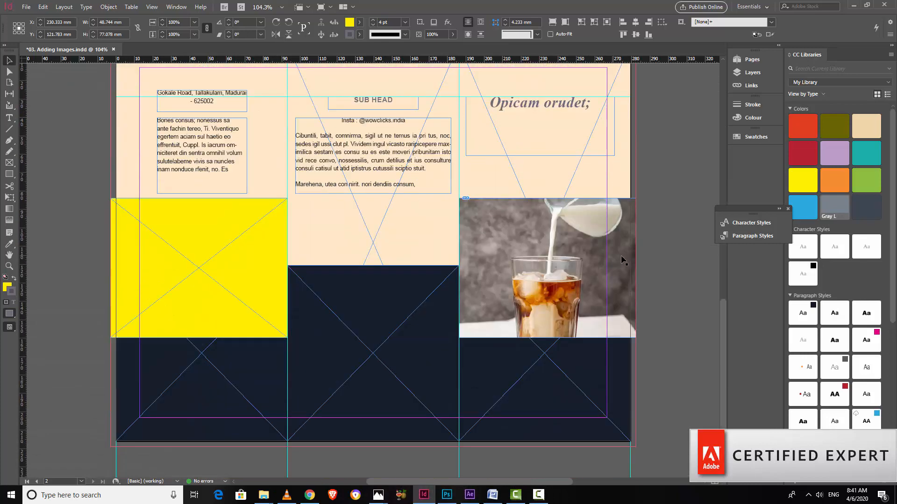
{"action": "left_click", "coordinate": [214, 264]}
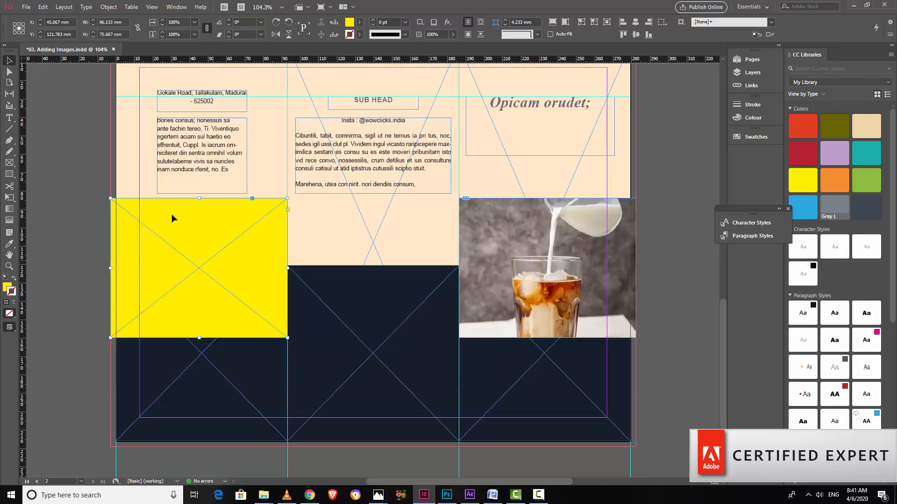
{"action": "left_click", "coordinate": [26, 6]}
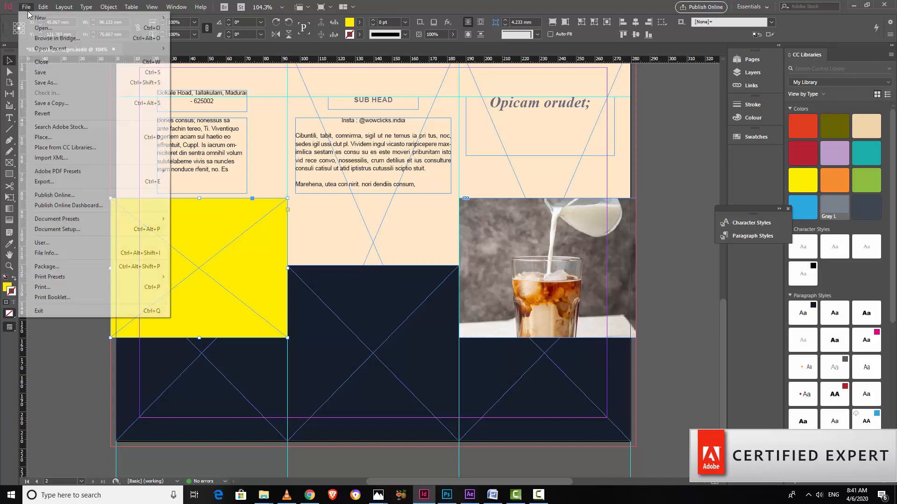
{"action": "left_click", "coordinate": [38, 137]}
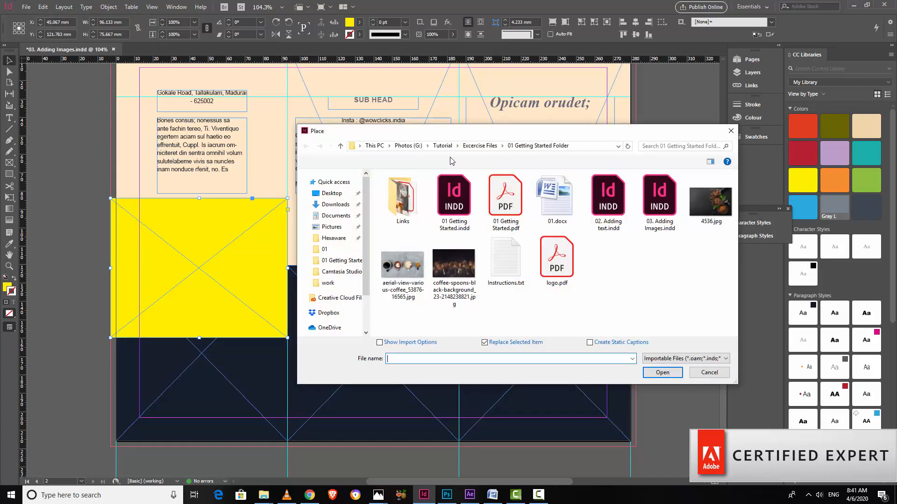
{"action": "left_click", "coordinate": [453, 265]}
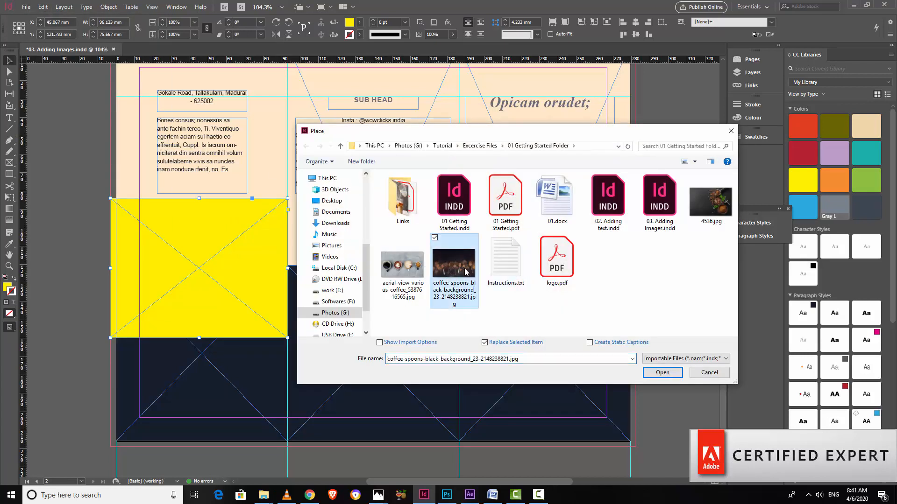
{"action": "left_click", "coordinate": [662, 373]}
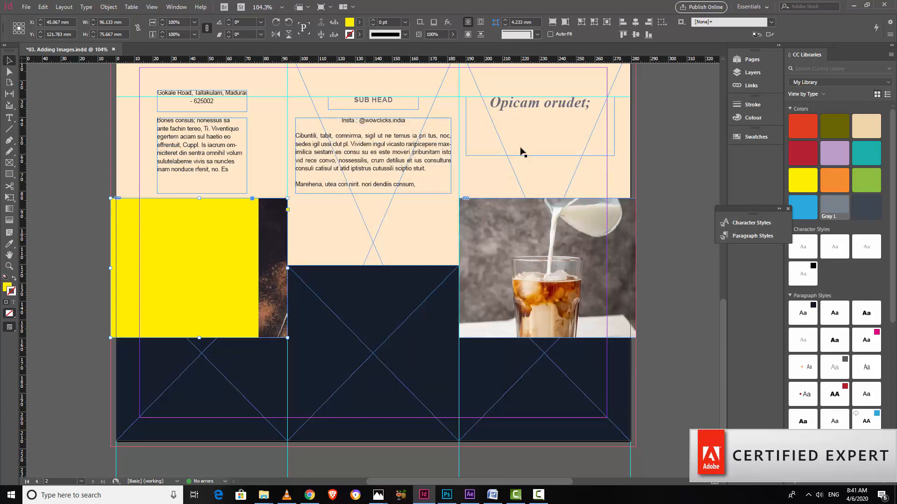
{"action": "left_click", "coordinate": [552, 23]}
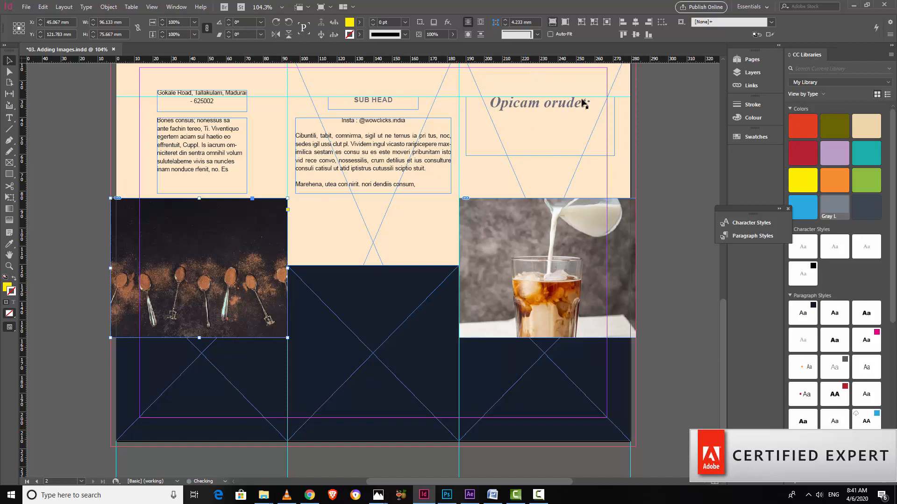
- Replace the milk-pouring picture with aerial-view-various-coffee_53876-16565.jpg in the same frame
{"action": "left_click", "coordinate": [668, 320]}
{"action": "left_click", "coordinate": [510, 261]}
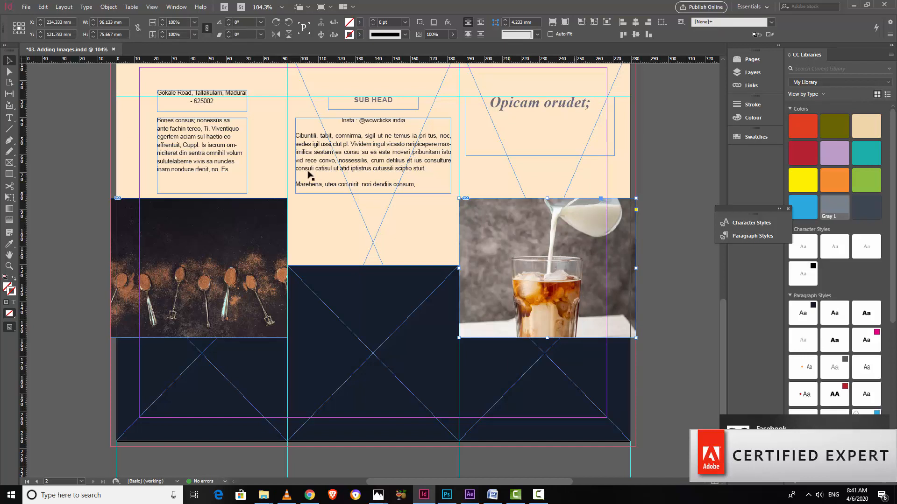
{"action": "left_click", "coordinate": [27, 7]}
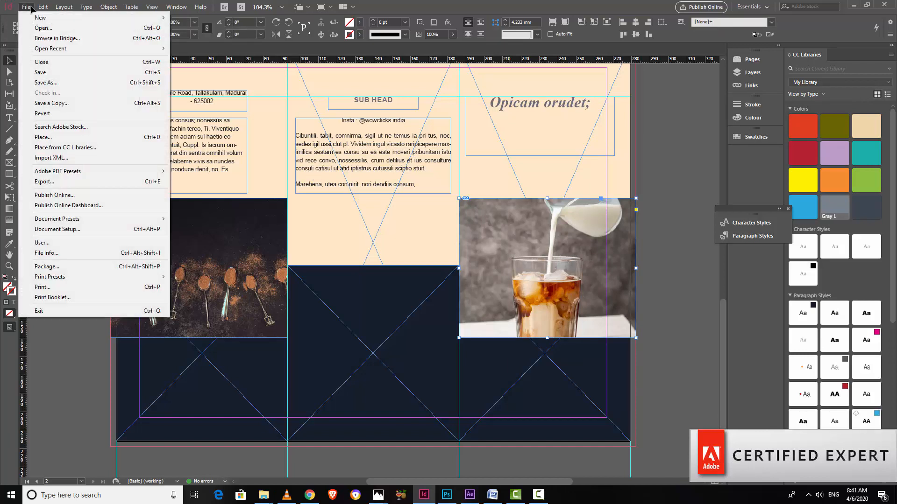
{"action": "left_click", "coordinate": [65, 139]}
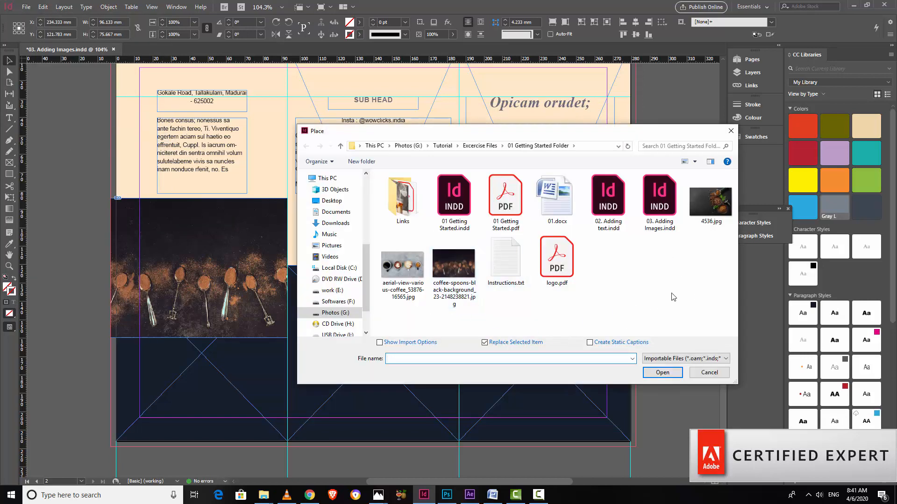
{"action": "left_click", "coordinate": [408, 277]}
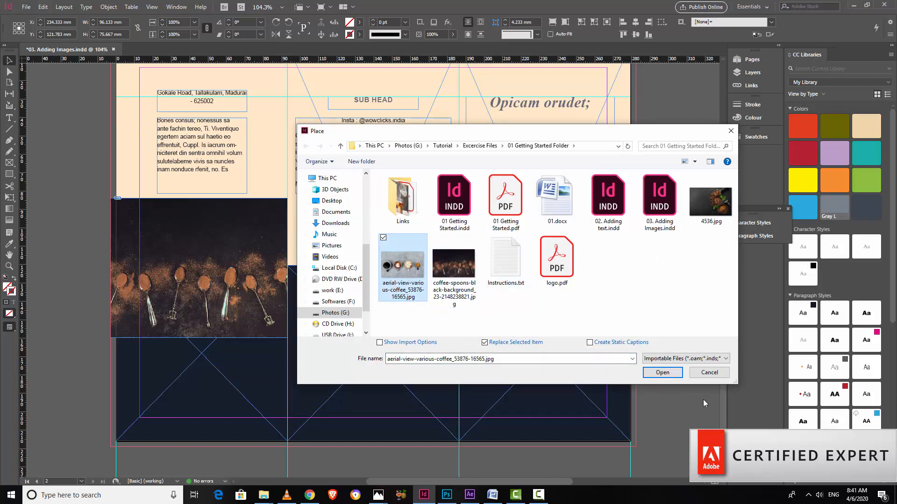
{"action": "left_click", "coordinate": [656, 374]}
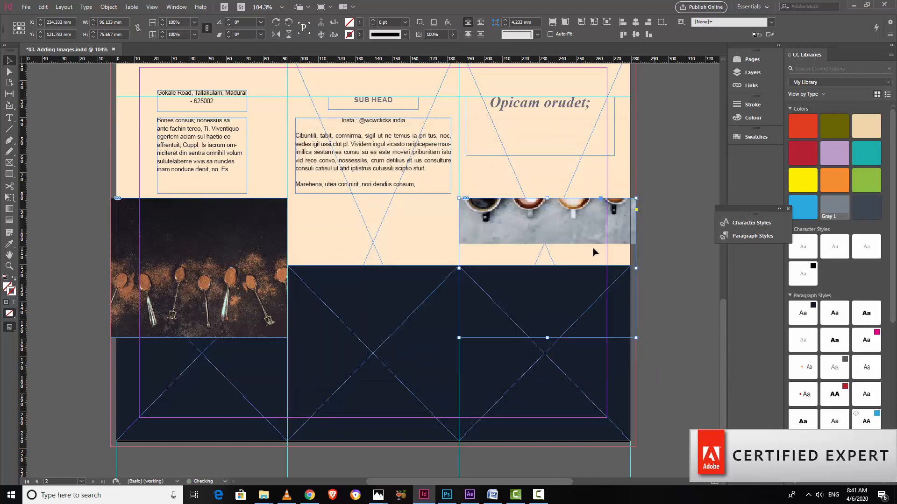
- Try filling the frame with the coffee-cups picture, fit the picture proportionally instead, and fit the frame to its content
{"action": "left_click", "coordinate": [552, 23]}
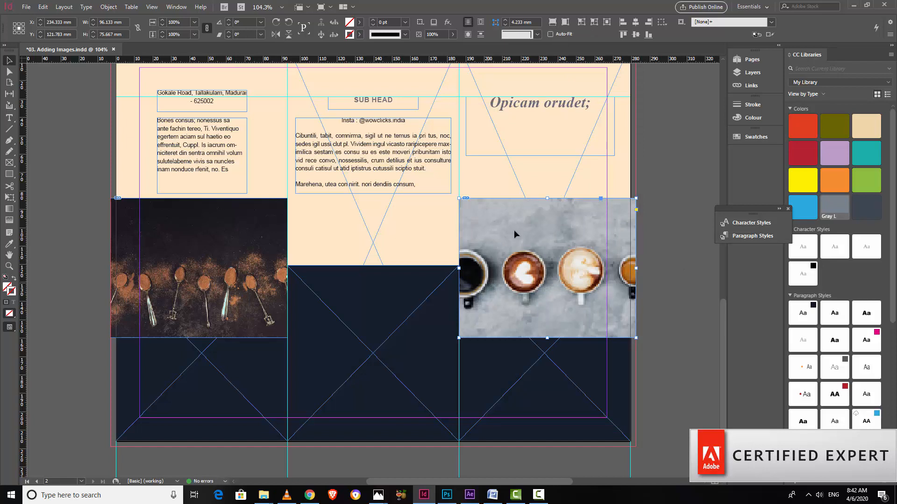
{"action": "left_click", "coordinate": [566, 23]}
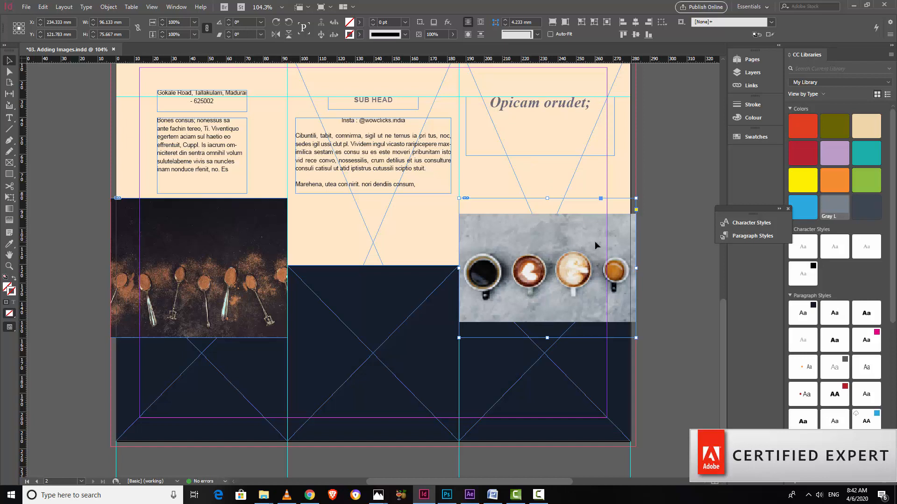
{"action": "left_click", "coordinate": [594, 27]}
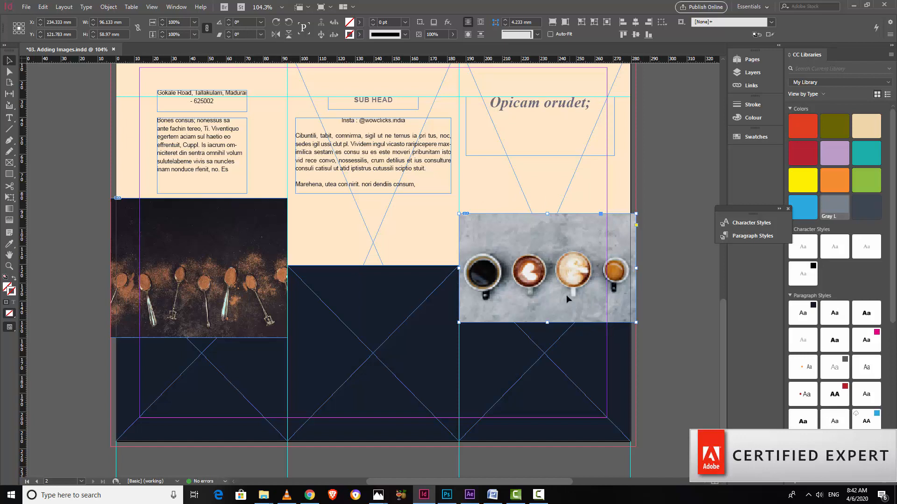
- Move the coffee-cups picture straight down to Y 130.132 mm, aligning its lower edge with the coffee-spoons picture
{"action": "left_click_drag", "start_coordinate": [566, 301], "coordinate": [565, 315]}
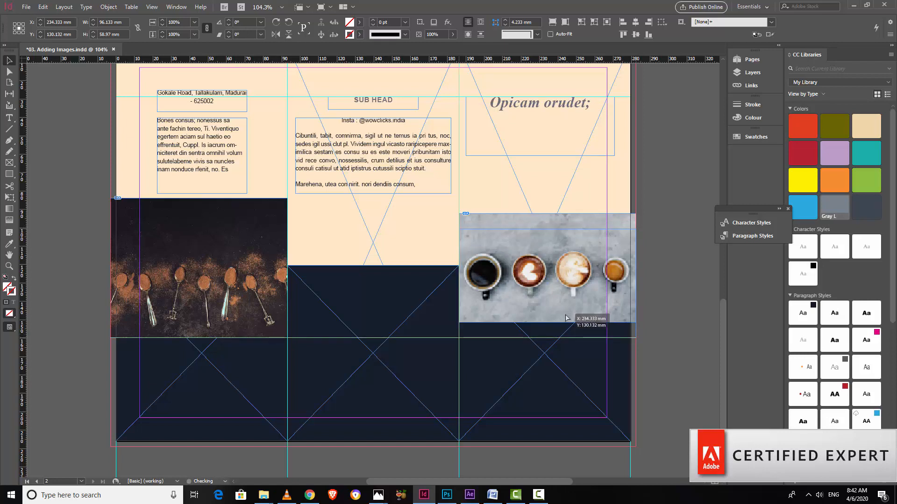
{"action": "left_click_drag", "start_coordinate": [566, 318], "coordinate": [566, 318]}
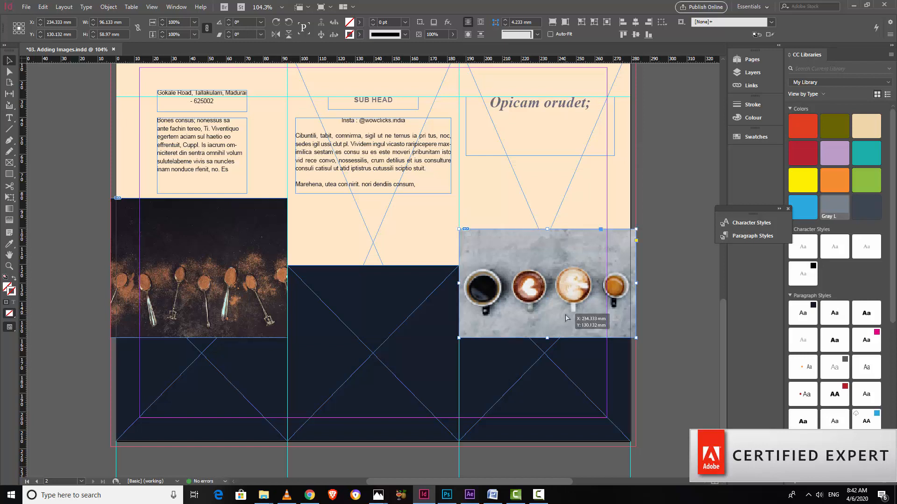
{"action": "left_click", "coordinate": [683, 297]}
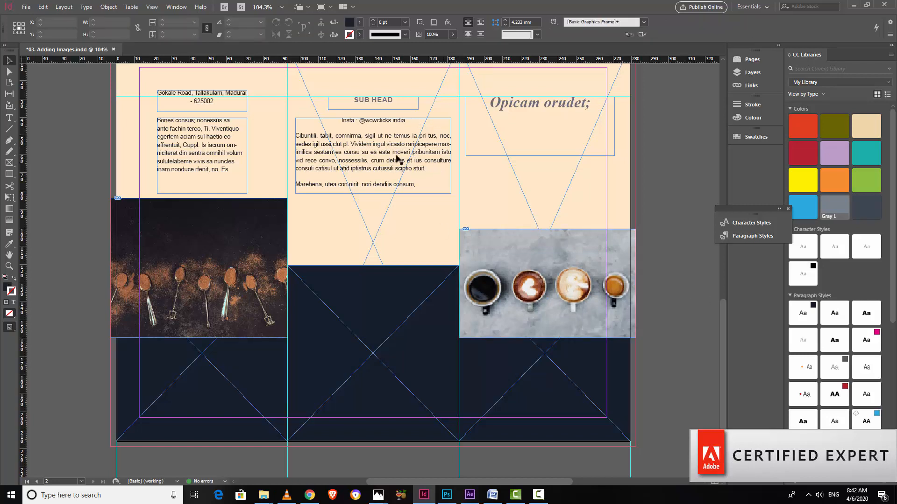
- Place logo.pdf at about 22.6 mm square over the end of the body text lines in the middle column
{"action": "left_click", "coordinate": [26, 7]}
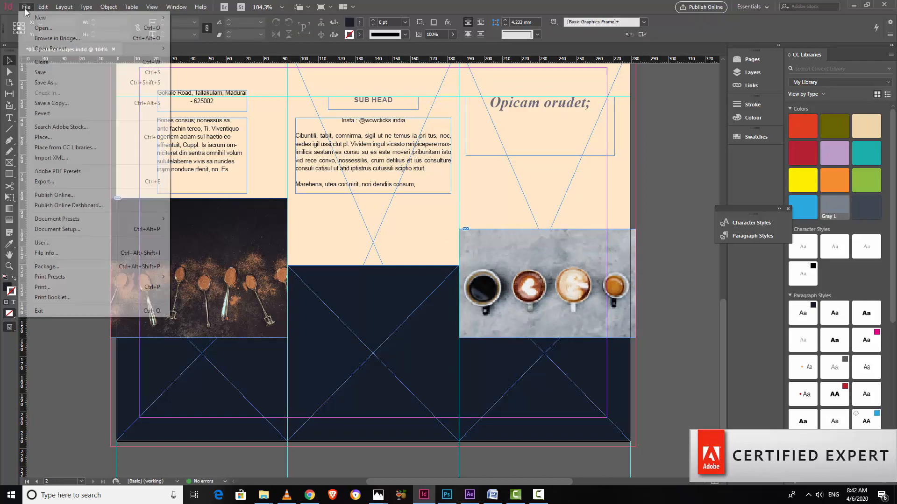
{"action": "left_click", "coordinate": [63, 137]}
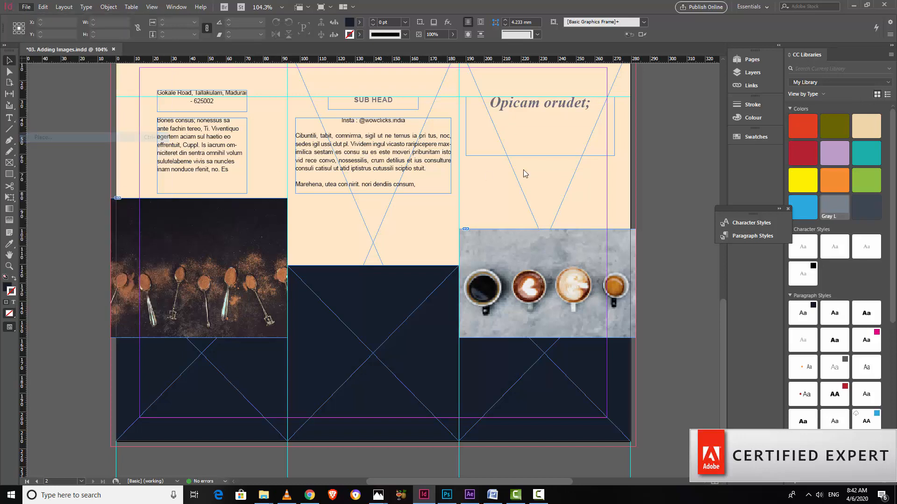
{"action": "left_click", "coordinate": [557, 261]}
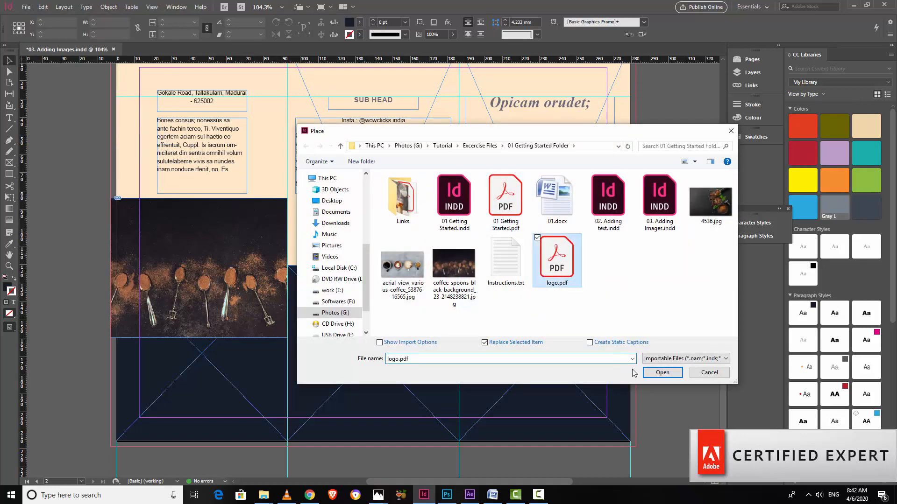
{"action": "left_click", "coordinate": [662, 372]}
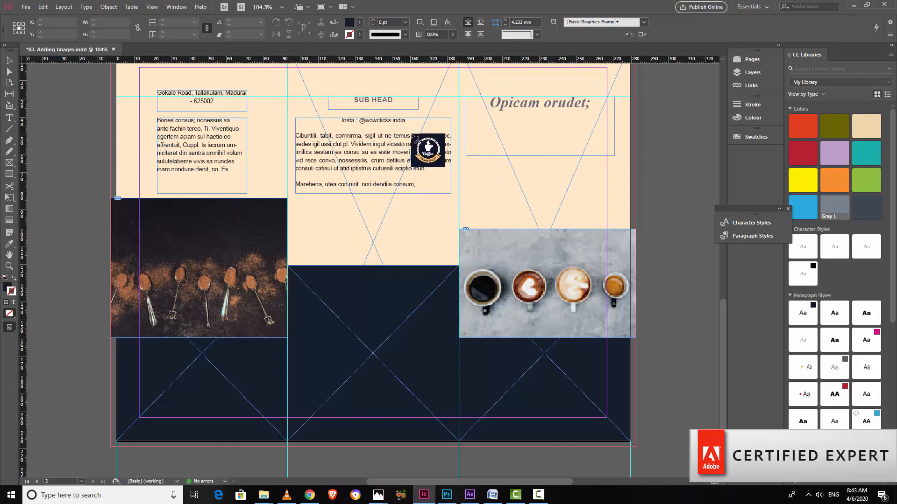
{"action": "left_click_drag", "start_coordinate": [409, 133], "coordinate": [442, 175]}
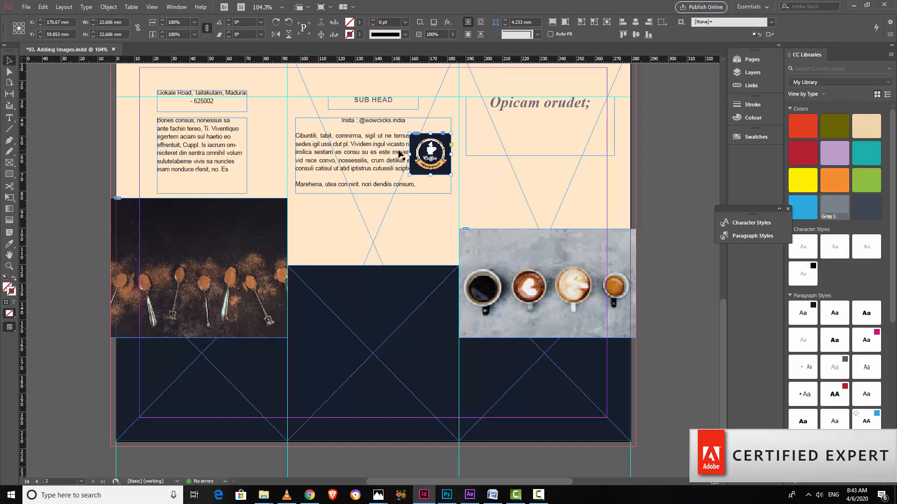
- Wrap the text around the logo's bounding box with a 2 mm offset on all sides
{"action": "left_click", "coordinate": [187, 10]}
{"action": "left_click", "coordinate": [227, 227]}
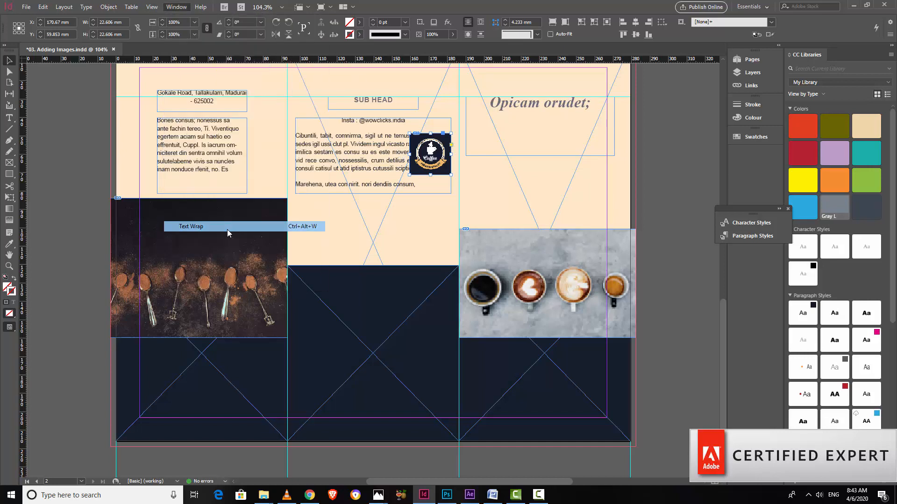
{"action": "left_click_drag", "start_coordinate": [347, 169], "coordinate": [661, 167]}
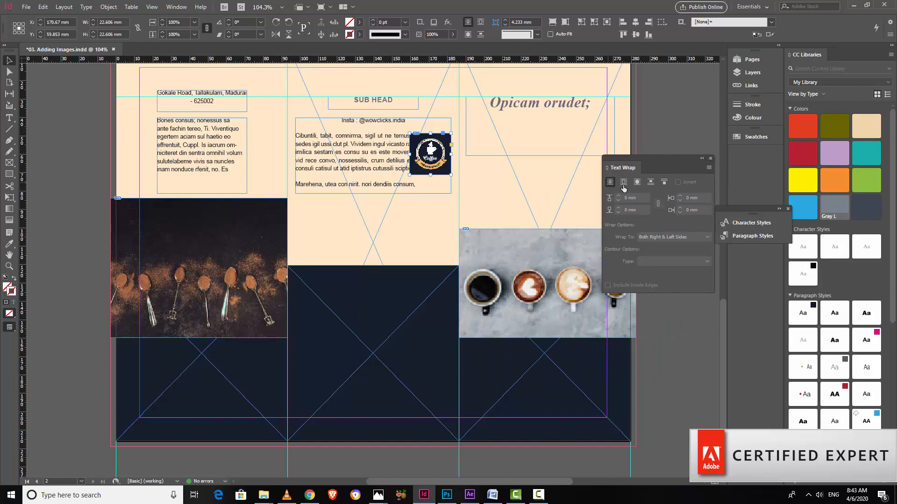
{"action": "left_click", "coordinate": [623, 185]}
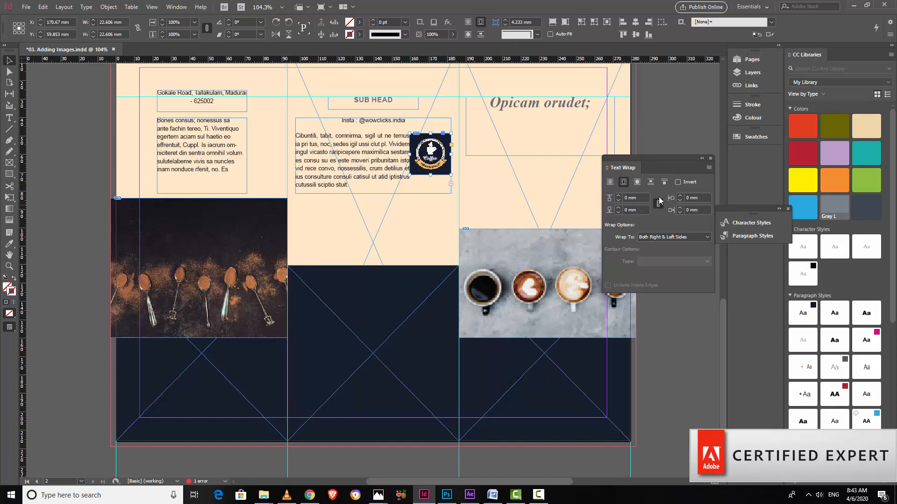
{"action": "left_click", "coordinate": [619, 196]}
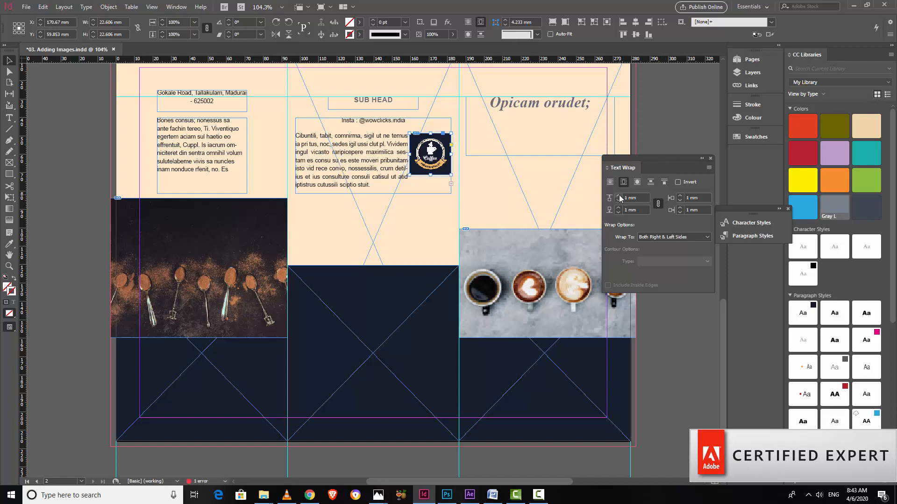
{"action": "left_click", "coordinate": [619, 196]}
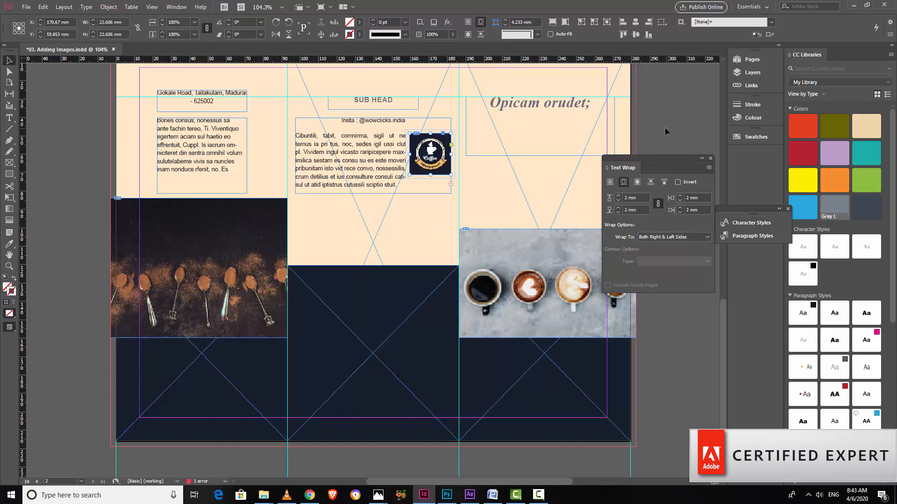
- Try the logo in the middle of the text, move it back to about X 168.3 mm, Y 63.2 mm, and fill its frame proportionally
{"action": "left_click_drag", "start_coordinate": [438, 159], "coordinate": [379, 166]}
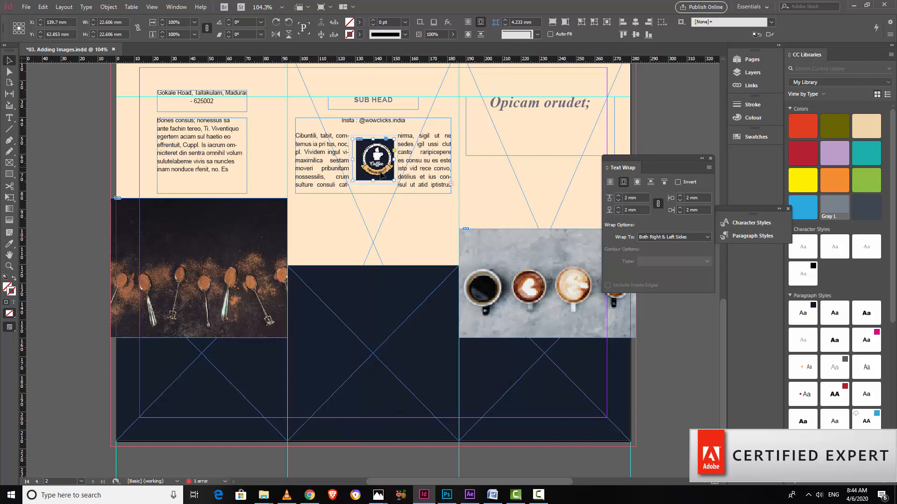
{"action": "left_click_drag", "start_coordinate": [378, 175], "coordinate": [433, 173]}
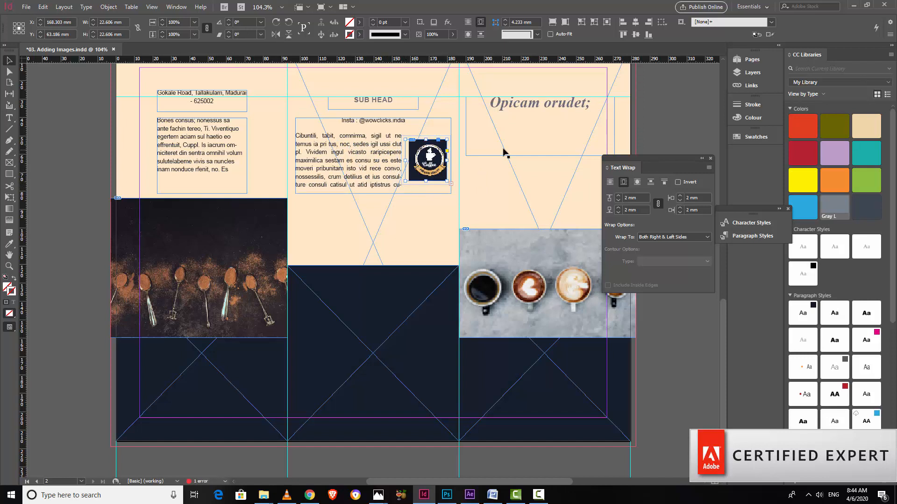
{"action": "left_click", "coordinate": [552, 23]}
{"action": "left_click", "coordinate": [663, 120]}
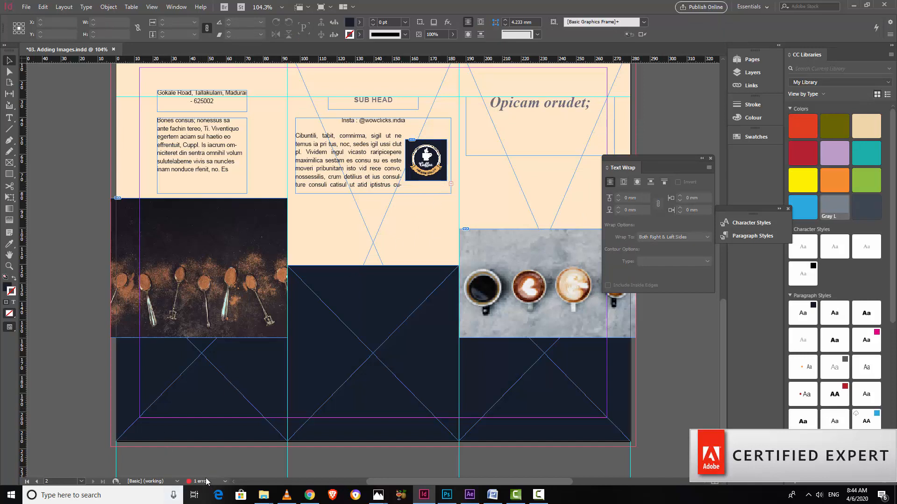
- Extend the middle column's body text frame downward to about 52.9 mm high to fit the overset text
{"action": "left_click", "coordinate": [374, 177]}
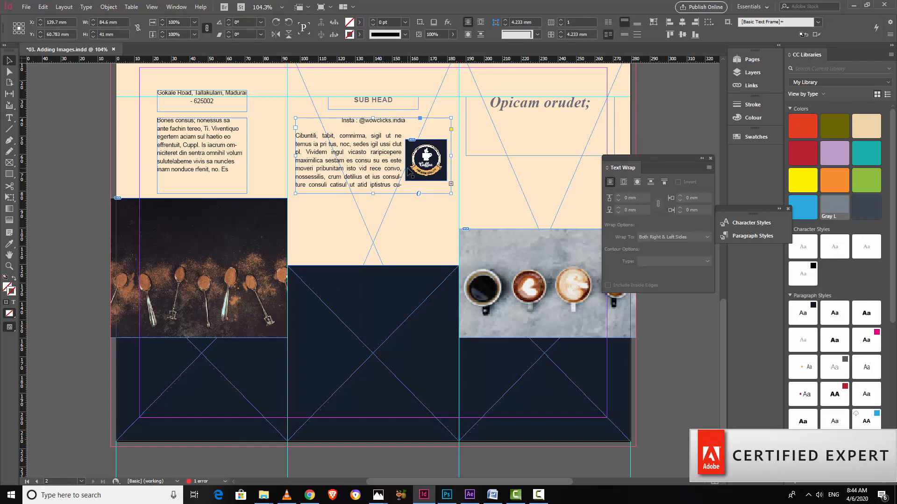
{"action": "left_click_drag", "start_coordinate": [373, 194], "coordinate": [378, 215]}
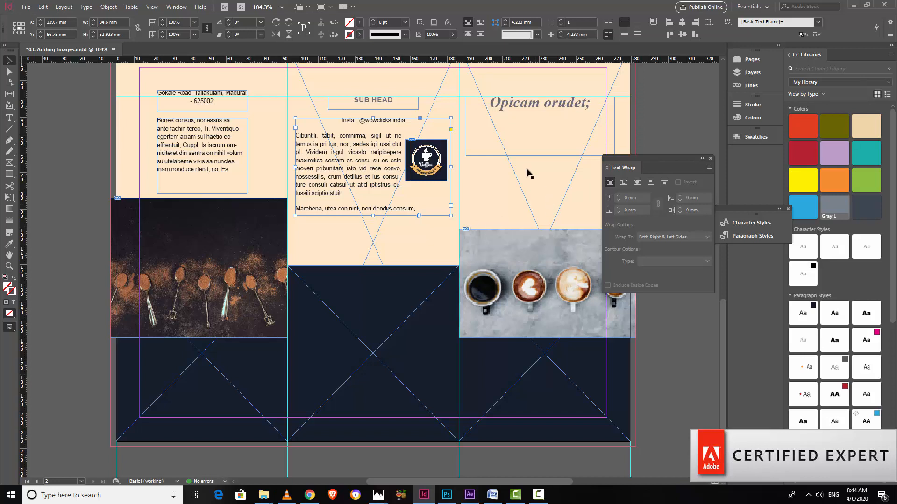
{"action": "left_click", "coordinate": [660, 113]}
- Narrow the coffee-cups frame to 93.133 mm wide so its outer edge meets the page edge
{"action": "left_click_drag", "start_coordinate": [672, 116], "coordinate": [507, 150]}
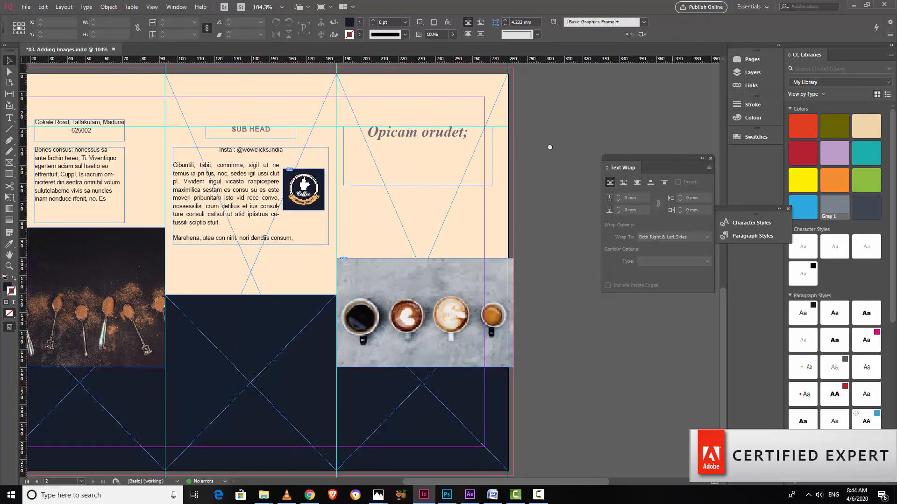
{"action": "left_click", "coordinate": [434, 164]}
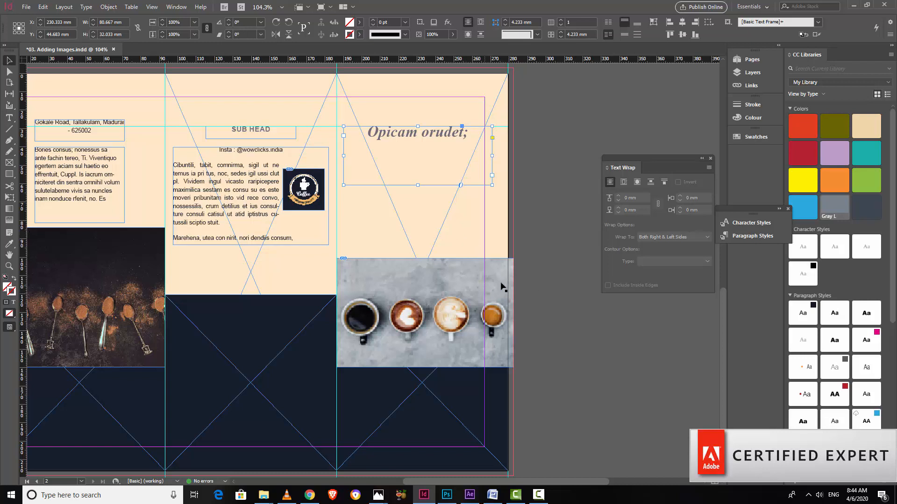
{"action": "left_click", "coordinate": [467, 292]}
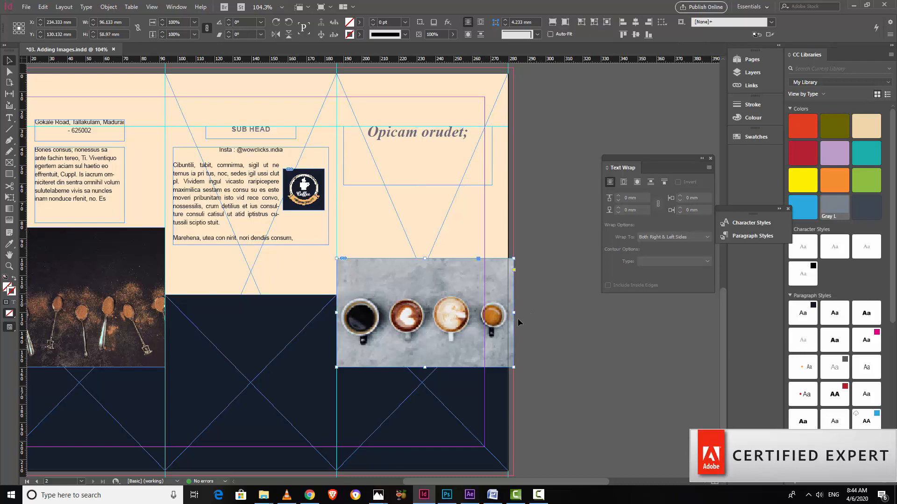
{"action": "left_click_drag", "start_coordinate": [514, 312], "coordinate": [509, 312]}
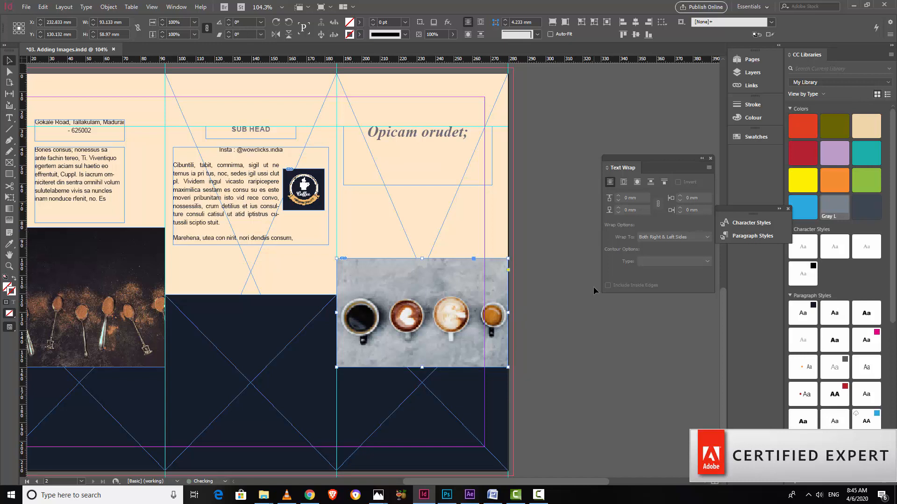
- Refit the coffee-cups picture proportionally within the narrowed frame and fit the frame to its content
{"action": "left_click", "coordinate": [553, 24]}
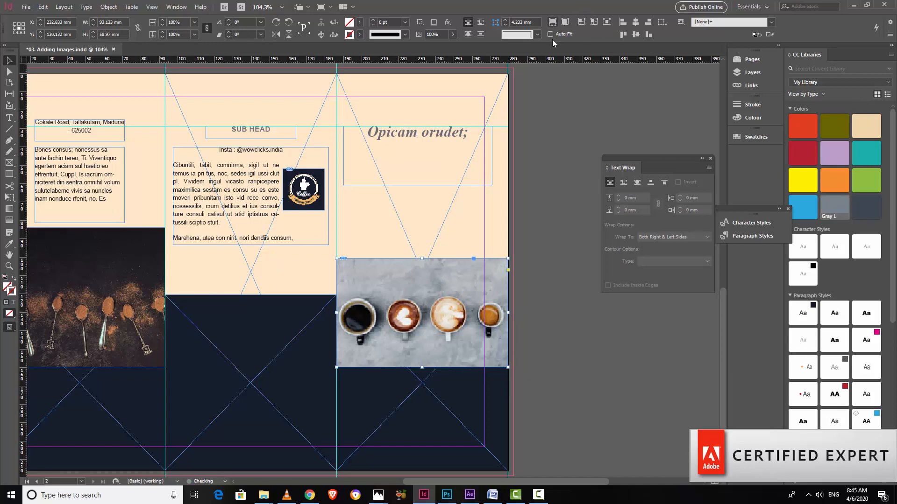
{"action": "left_click", "coordinate": [565, 23]}
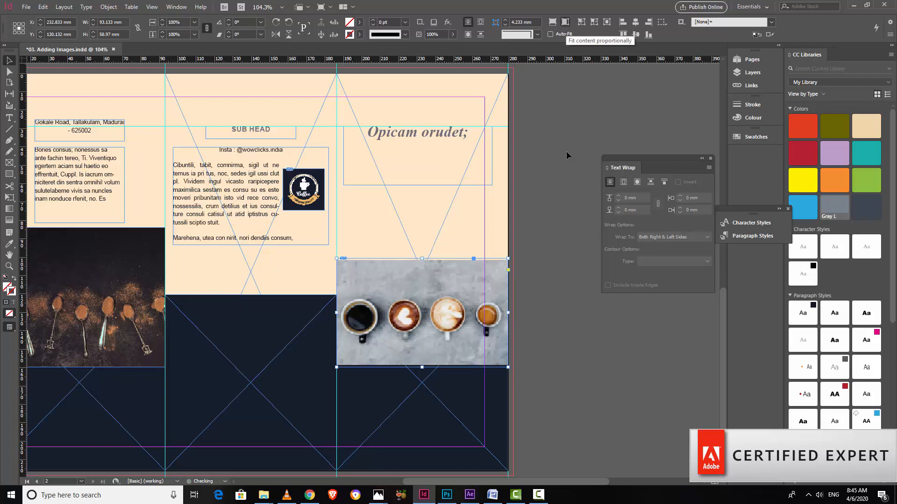
{"action": "left_click", "coordinate": [593, 22]}
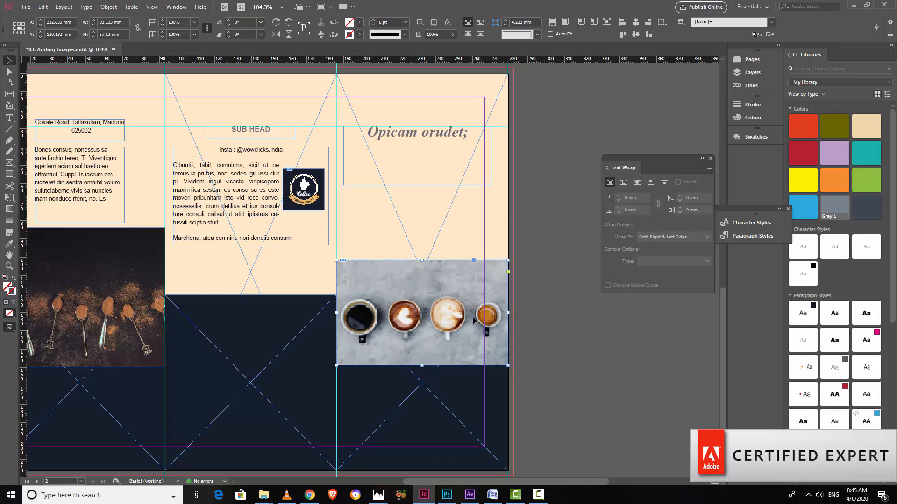
- Move the coffee-cups picture down to Y 131.052 mm, level with the coffee-spoons picture's lower edge, and select the "Opicam orudet;" text frame
{"action": "left_click_drag", "start_coordinate": [486, 322], "coordinate": [453, 346]}
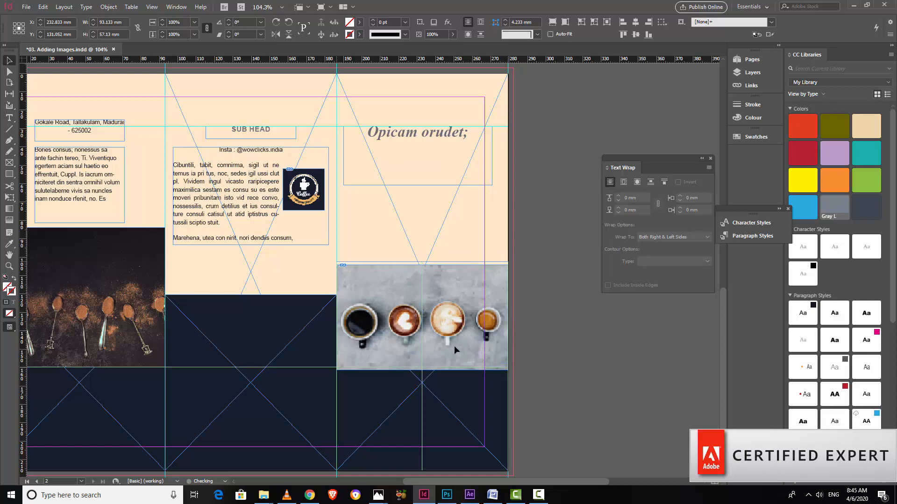
{"action": "left_click", "coordinate": [558, 273]}
{"action": "left_click", "coordinate": [426, 186]}
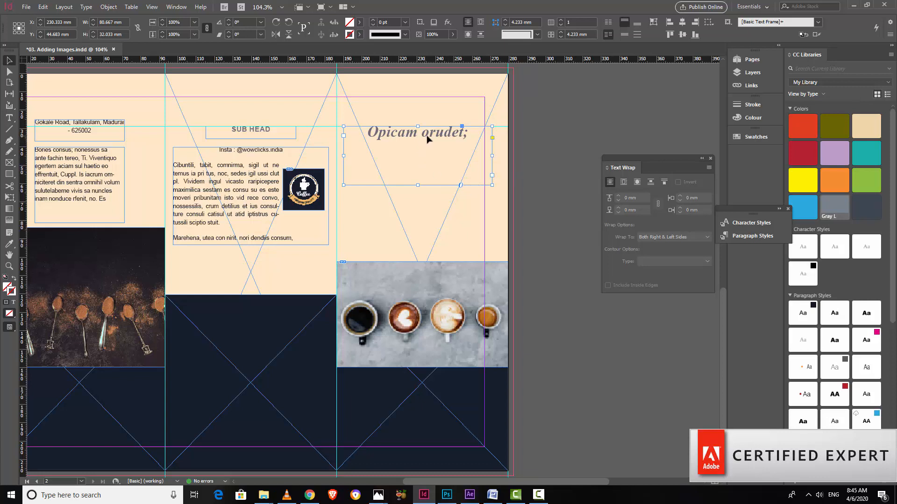
- Centre the "Opicam orudet;" text frame in its column at X 232.833 mm and widen it to the full column width, 93.133 mm
{"action": "left_click_drag", "start_coordinate": [426, 138], "coordinate": [432, 139]}
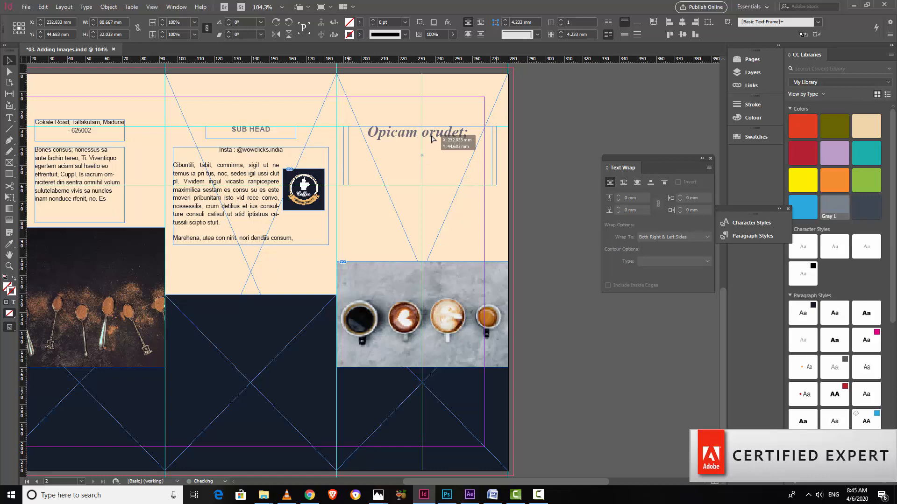
{"action": "left_click_drag", "start_coordinate": [432, 139], "coordinate": [432, 139]}
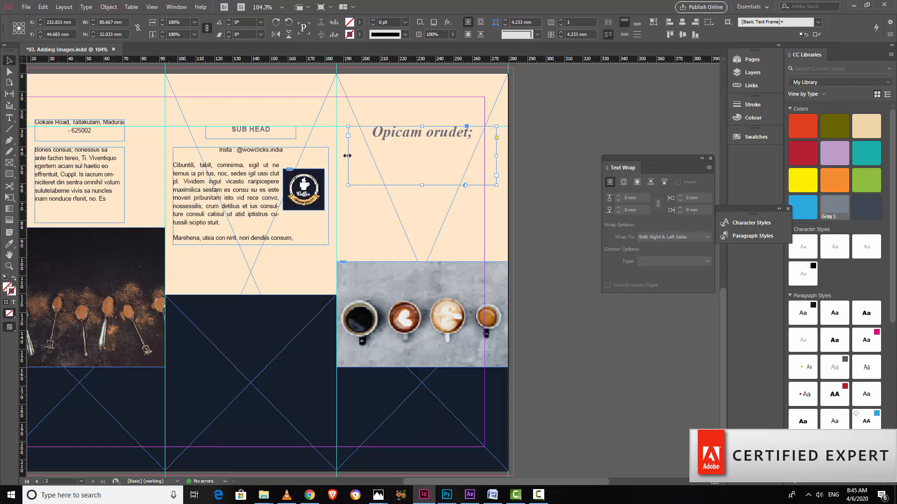
{"action": "left_click_drag", "start_coordinate": [347, 156], "coordinate": [336, 156]}
{"action": "left_click_drag", "start_coordinate": [496, 156], "coordinate": [512, 156]}
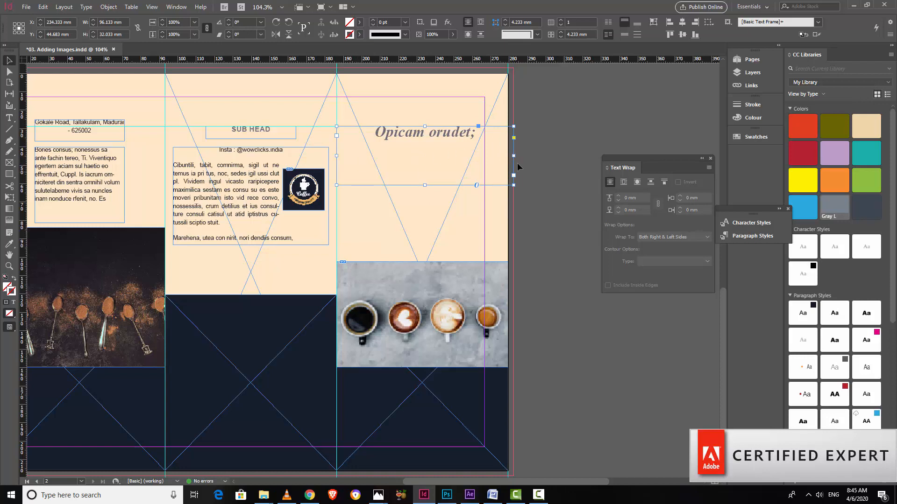
{"action": "left_click_drag", "start_coordinate": [514, 156], "coordinate": [507, 155]}
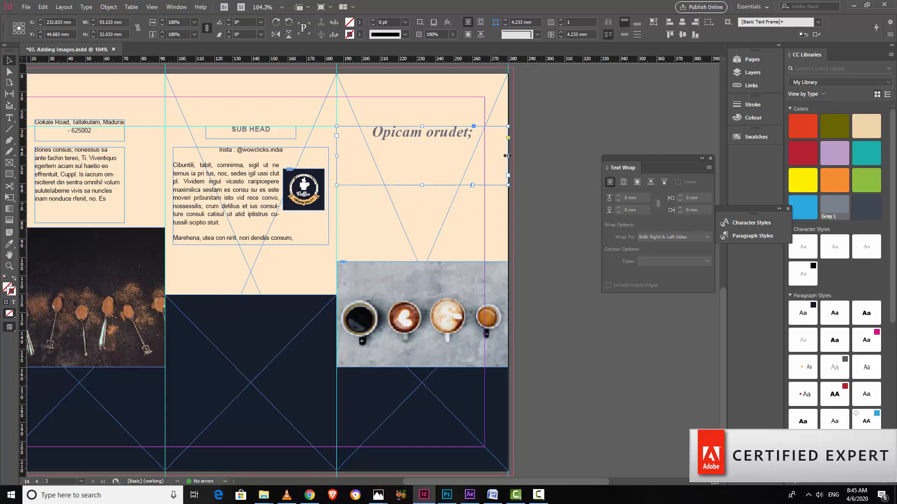
- Narrow the "Opicam orudet;" text frame symmetrically about its centre to 73.067 mm wide
{"action": "left_click_drag", "start_coordinate": [507, 156], "coordinate": [495, 157]}
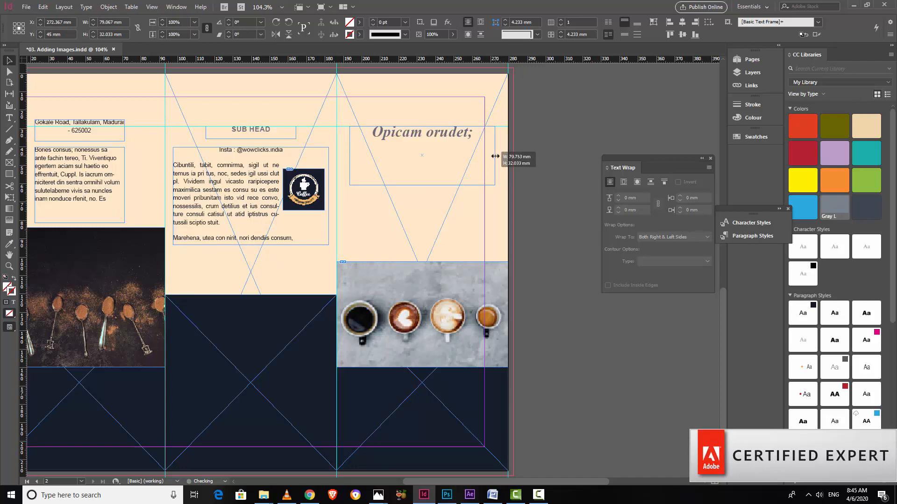
{"action": "left_click_drag", "start_coordinate": [494, 156], "coordinate": [490, 156]}
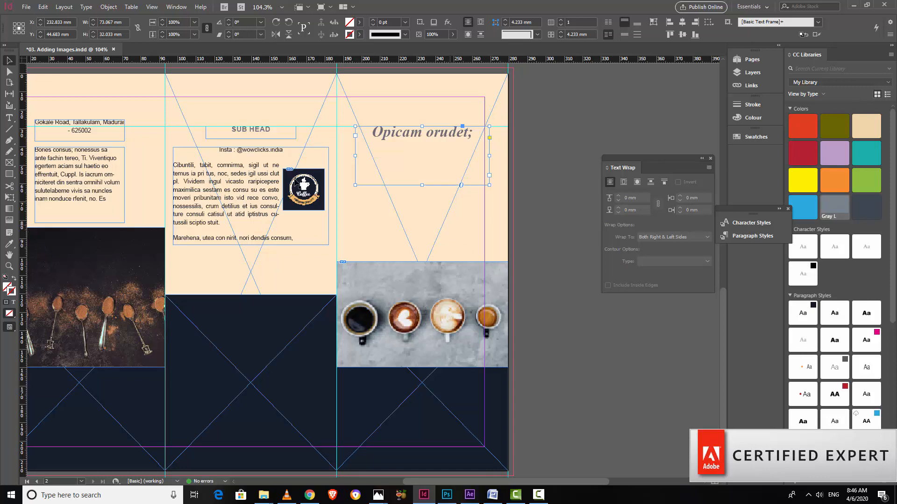
- Save the brochure as a new InDesign CC 2018 document named "04. Moving Objects" in the 01 Getting Started Folder
{"action": "left_click", "coordinate": [25, 7]}
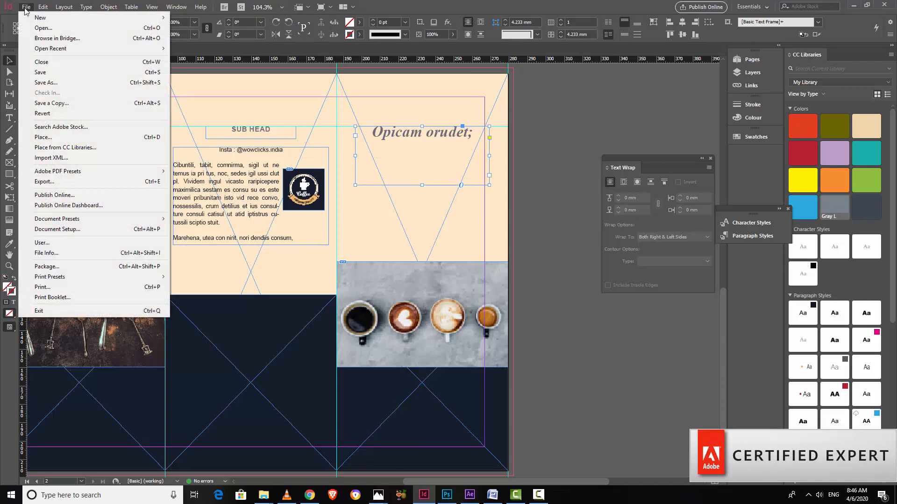
{"action": "left_click", "coordinate": [56, 84]}
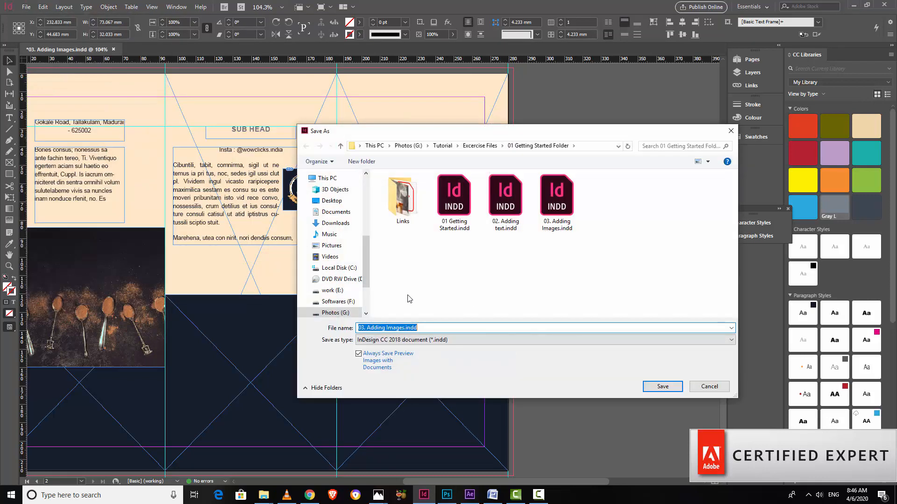
{"action": "left_click", "coordinate": [363, 329]}
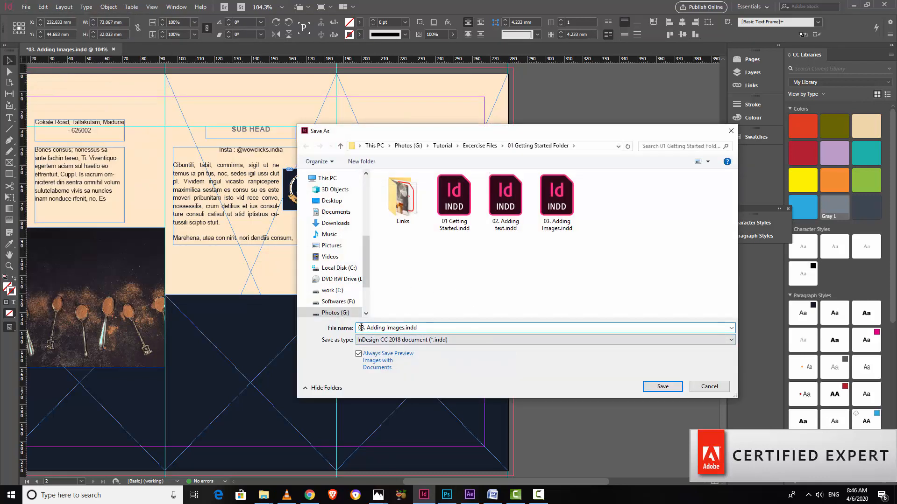
{"action": "double_click", "coordinate": [363, 328]}
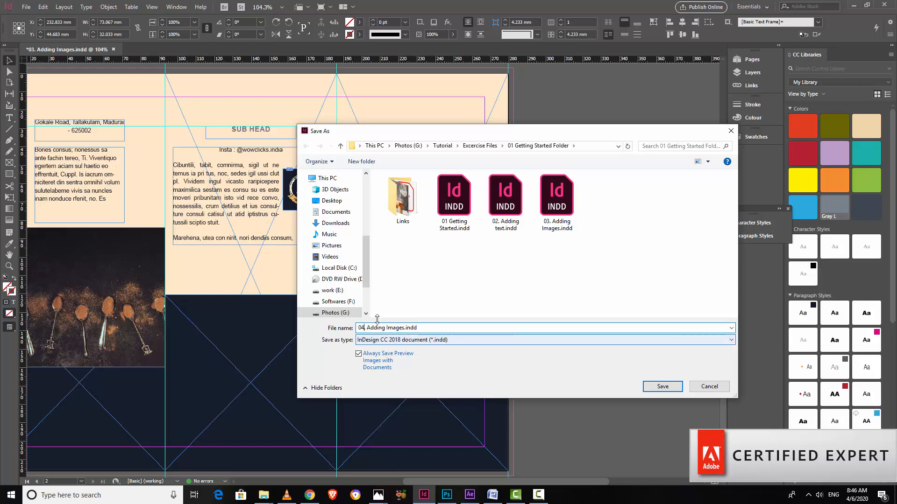
{"action": "type", "text": "04"}
{"action": "left_click_drag", "start_coordinate": [367, 327], "coordinate": [472, 330]}
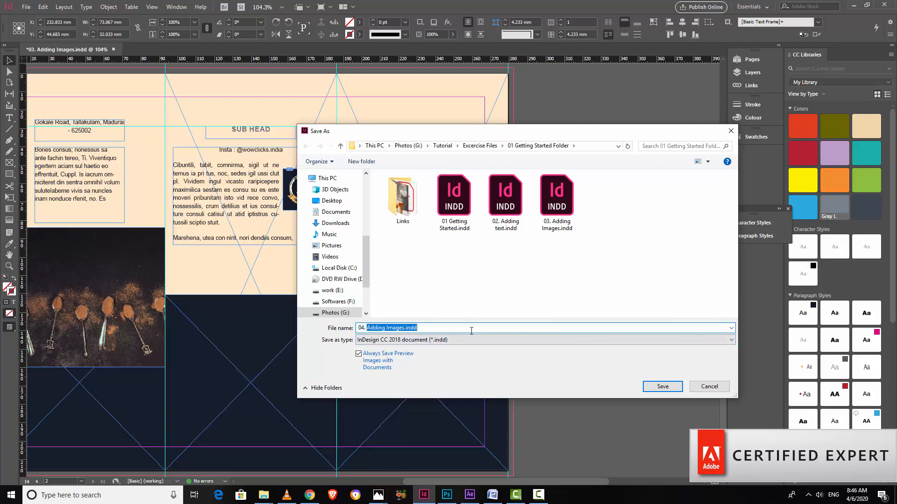
{"action": "type", "text": "Workin"}
{"action": "key", "text": "BackSpace"}
{"action": "key", "text": "BackSpace"}
{"action": "key", "text": "BackSpace"}
{"action": "key", "text": "BackSpace"}
{"action": "key", "text": "BackSpace"}
{"action": "key", "text": "BackSpace"}
{"action": "type", "text": "Moving Objects"}
{"action": "left_click", "coordinate": [652, 391]}
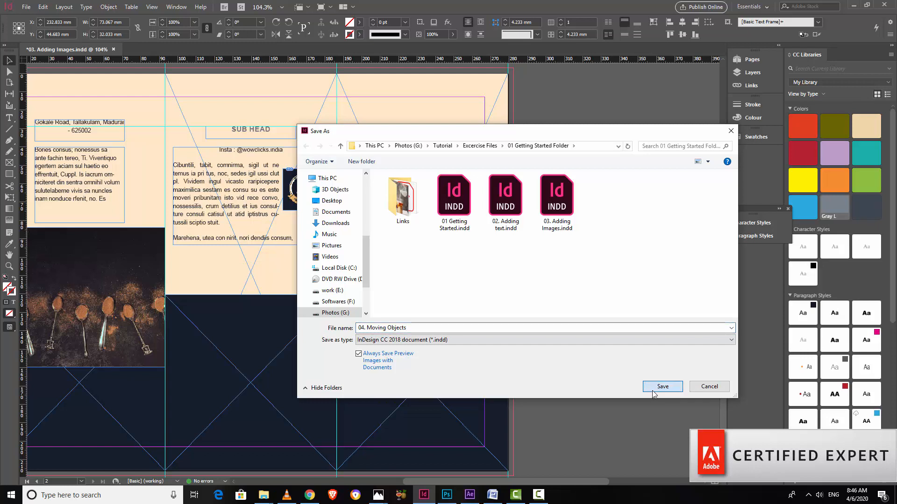